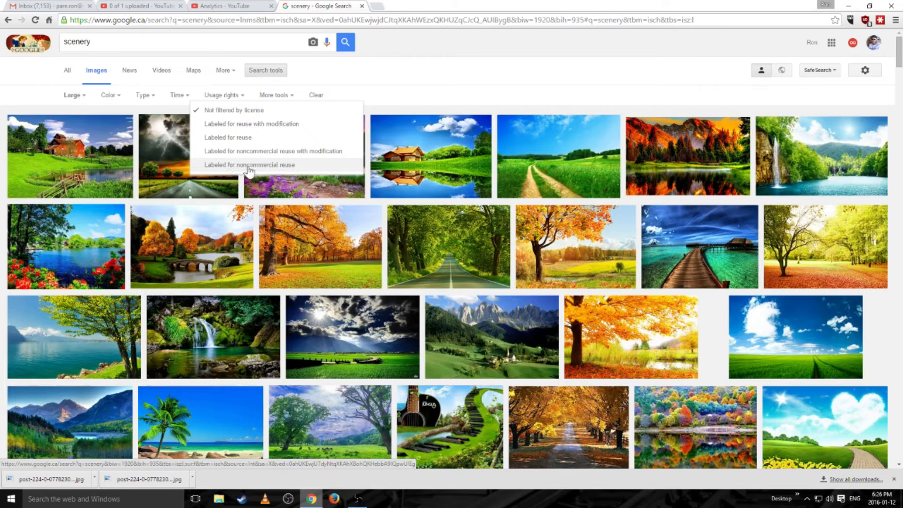
# Filter the scenery images to those labeled for reuse and look through the results
pyautogui.click(234, 141)
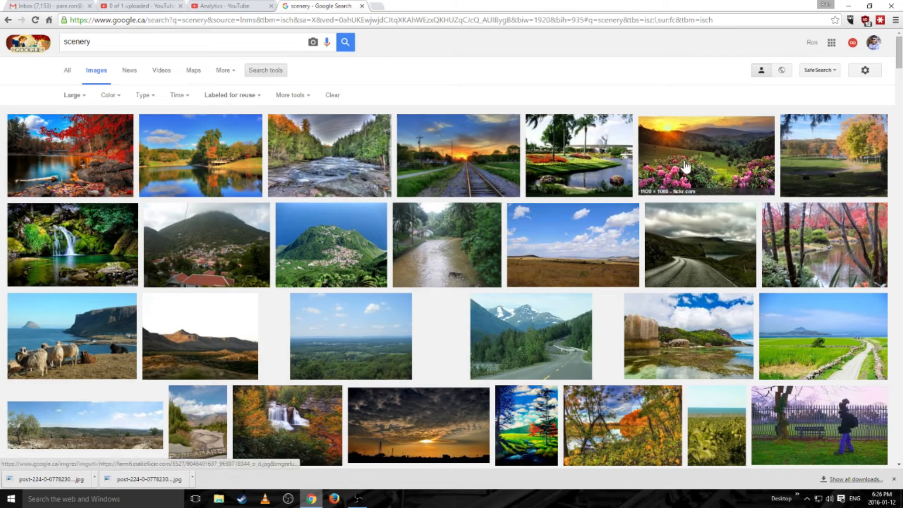
pyautogui.scroll(-9, 685, 166)
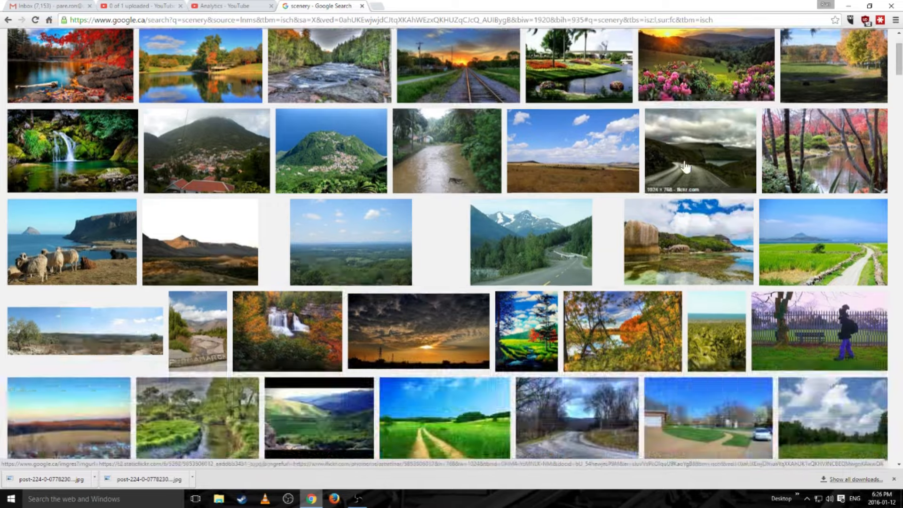
pyautogui.scroll(-5, 686, 165)
pyautogui.scroll(7, 685, 166)
pyautogui.scroll(7, 685, 166)
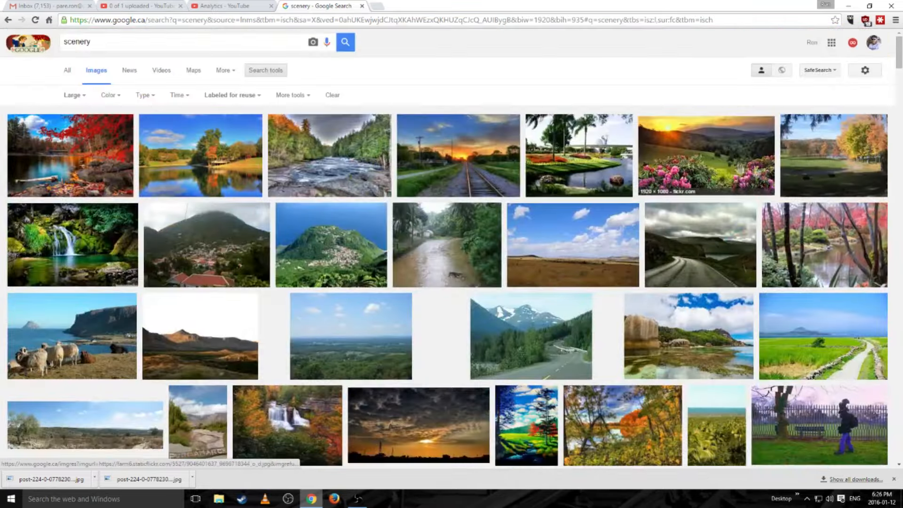
# Open the 1920 × 1080 sunset image with pink flowers in a new tab and switch to it
pyautogui.rightClick(686, 165)
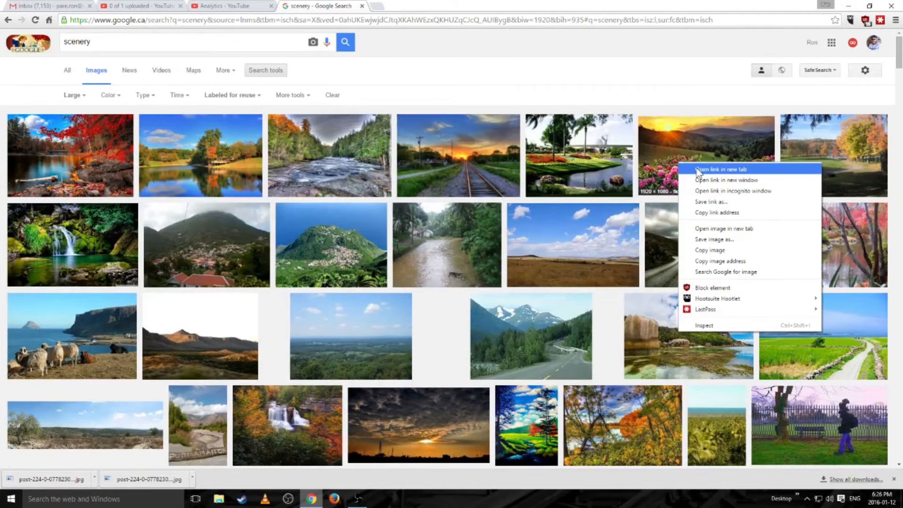
pyautogui.click(697, 170)
pyautogui.hotkey('ctrl', 'Tab')
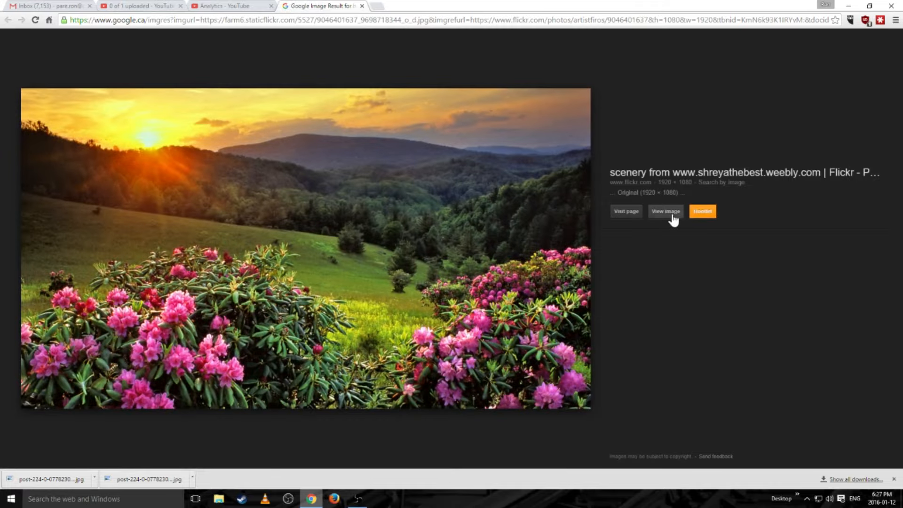
# Save the full-size sunset image as a JPEG in the thumbs folder on the desktop
pyautogui.click(668, 214)
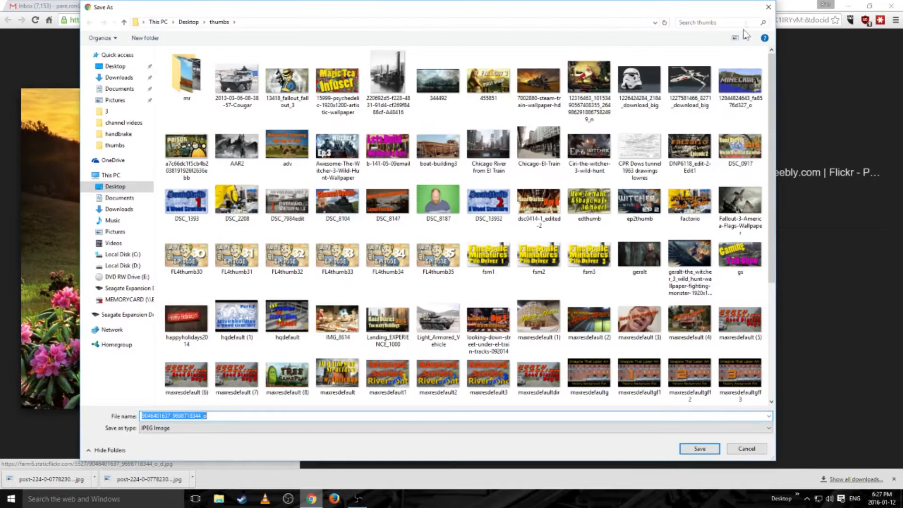
pyautogui.click(768, 7)
pyautogui.click(674, 215)
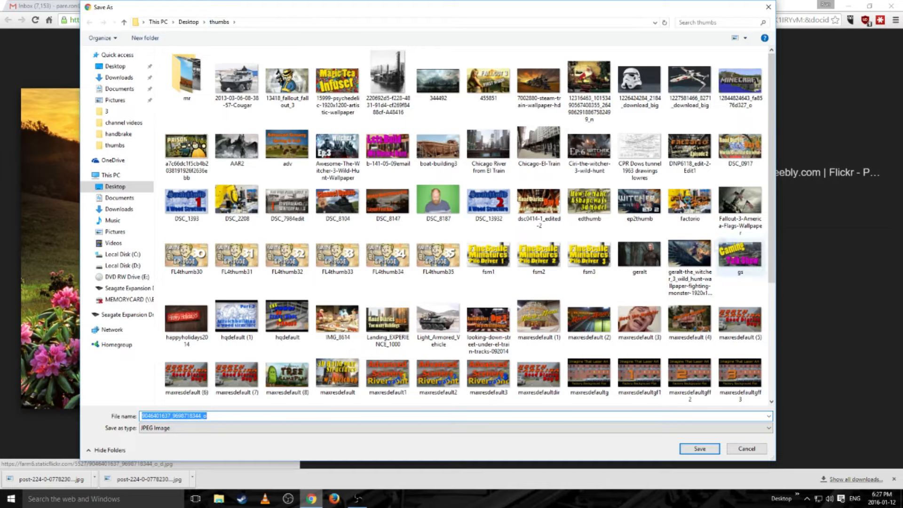
pyautogui.click(701, 449)
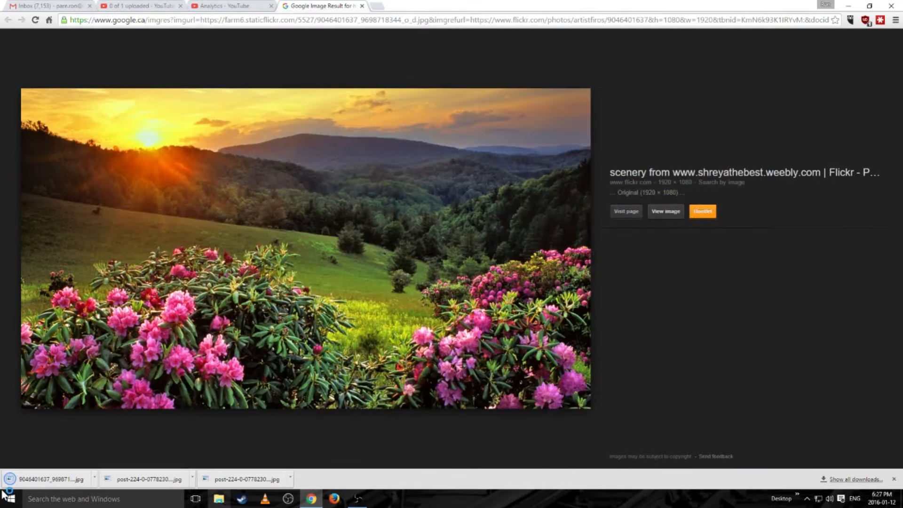
# Show the downloaded sunset image in its folder, open it in GIMP and minimize the folder window
pyautogui.click(95, 478)
pyautogui.click(117, 447)
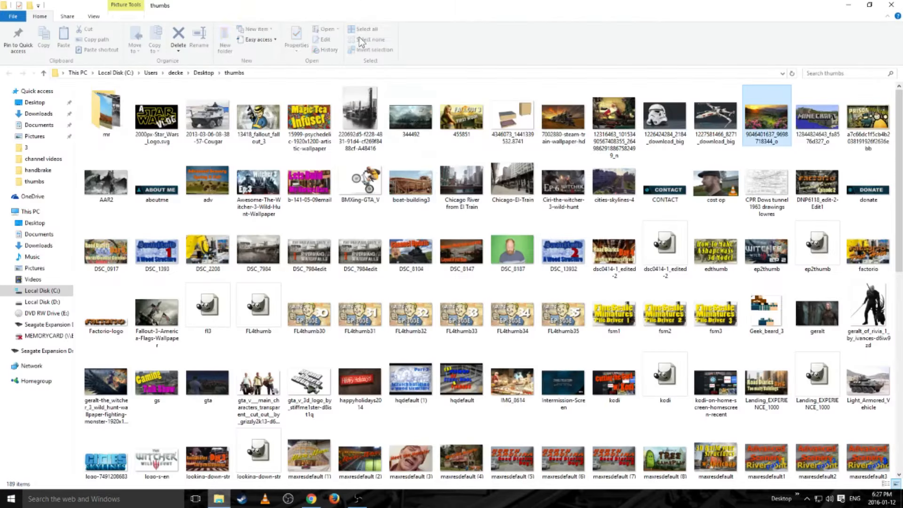
pyautogui.rightClick(770, 117)
pyautogui.click(760, 121)
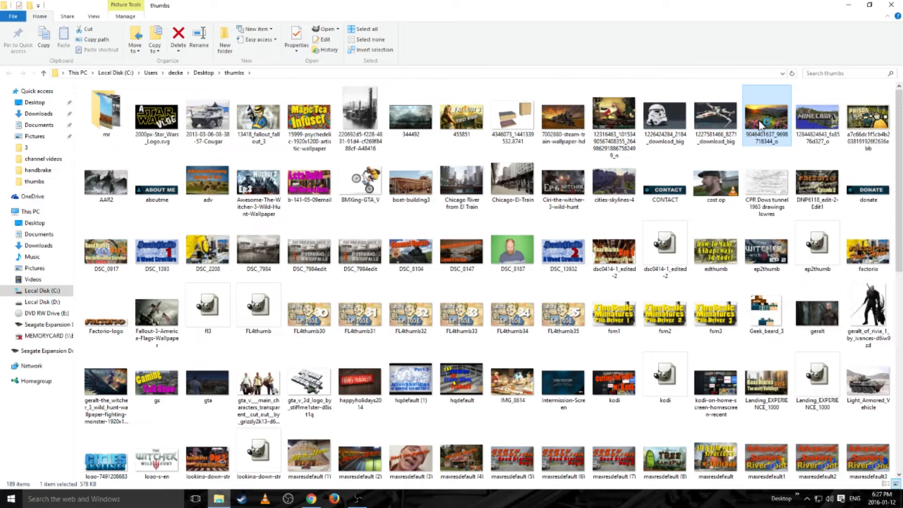
pyautogui.click(848, 4)
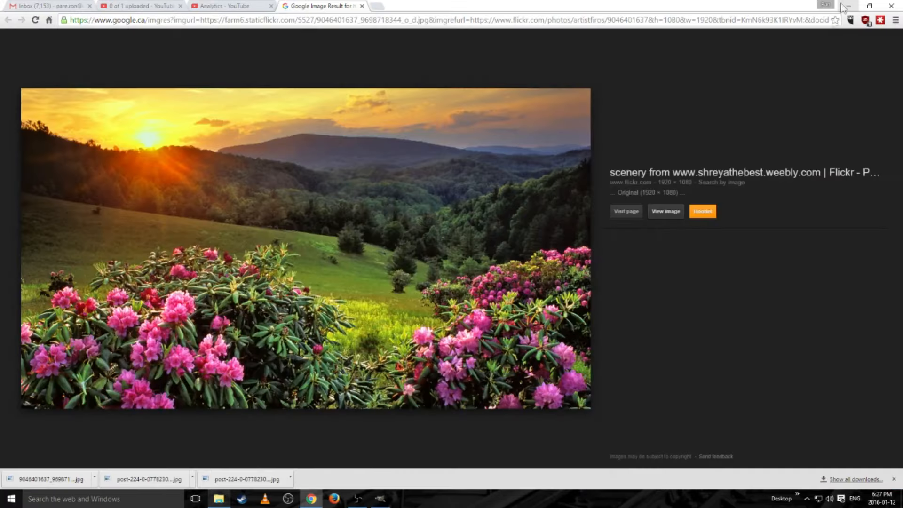
# Close the image result, open a blank browser tab and bring the GIMP window to the front
pyautogui.click(361, 5)
pyautogui.click(288, 8)
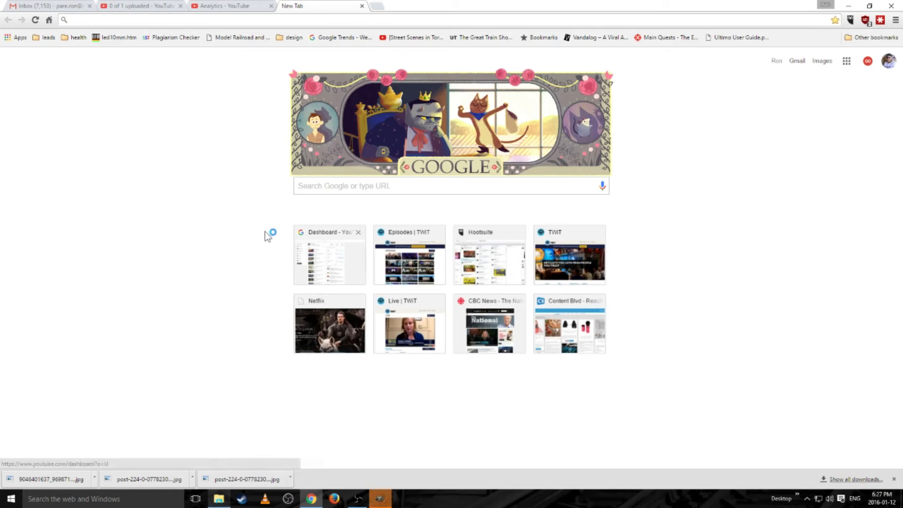
pyautogui.moveTo(385, 502)
pyautogui.click(384, 502)
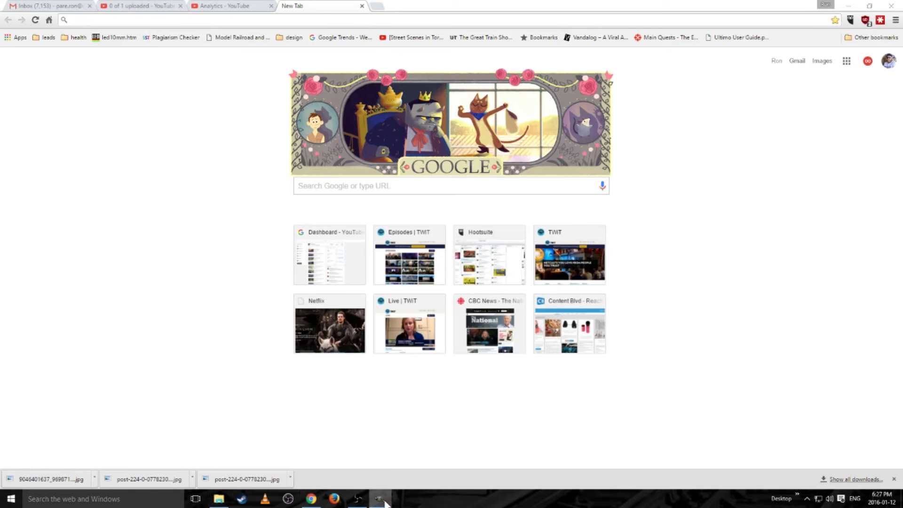
pyautogui.click(381, 502)
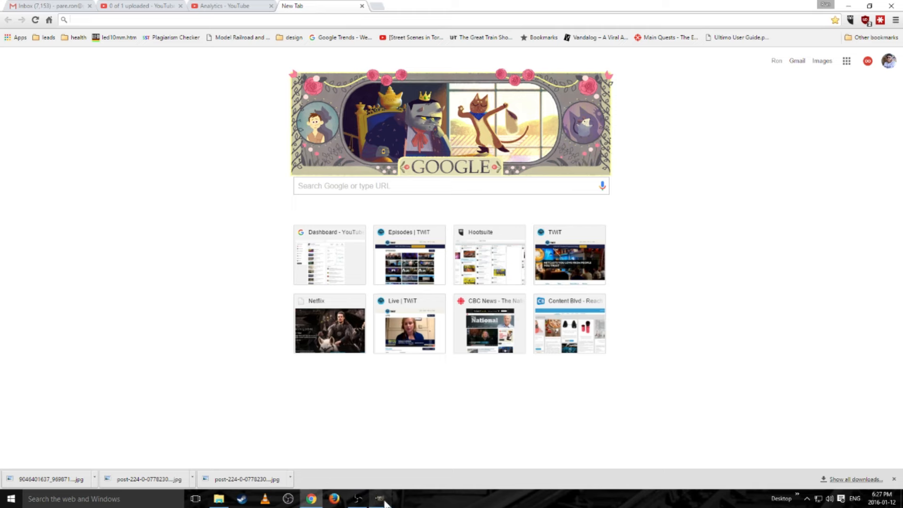
pyautogui.click(380, 501)
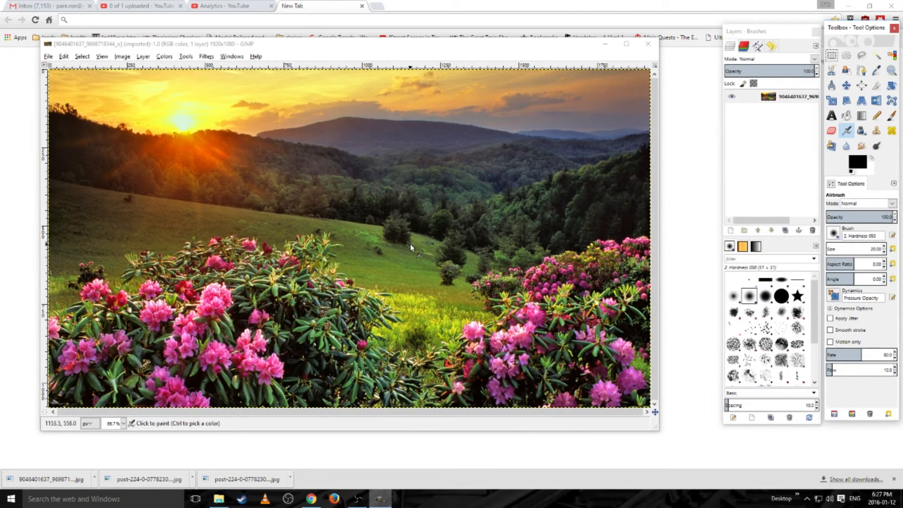
# Switch back to the browser and search the web for "railroad font"
pyautogui.click(315, 7)
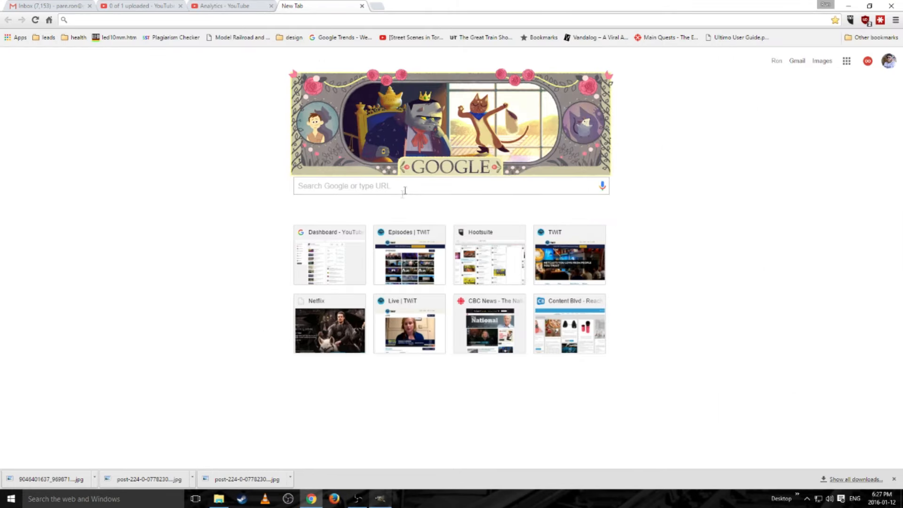
pyautogui.click(350, 188)
pyautogui.write('railr')
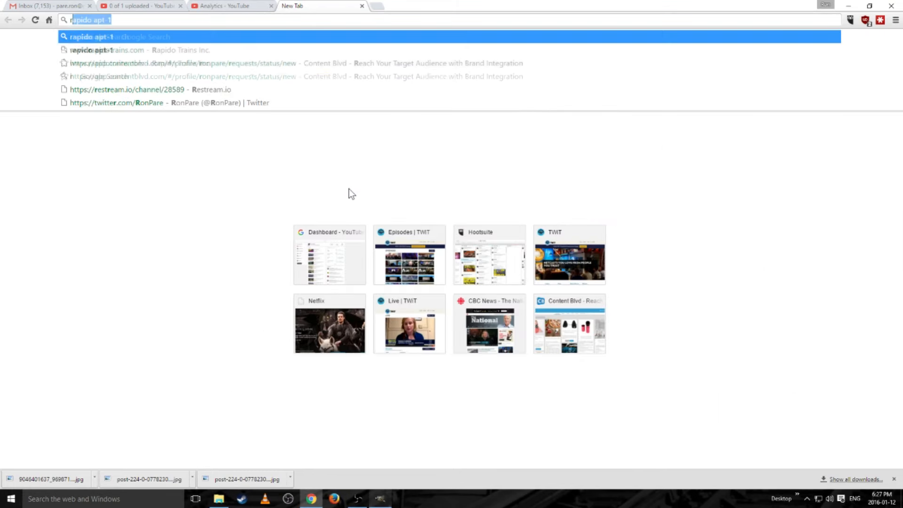
pyautogui.write('oa')
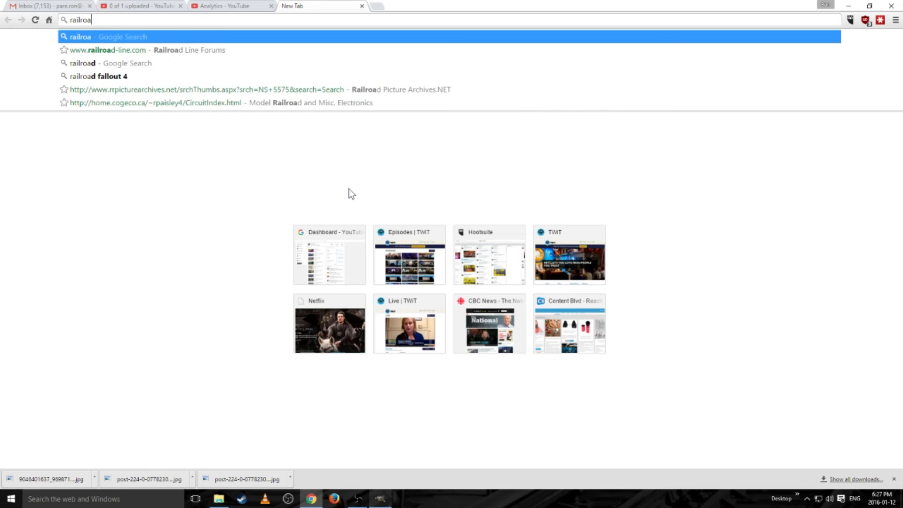
pyautogui.write('d font')
pyautogui.press('Return')
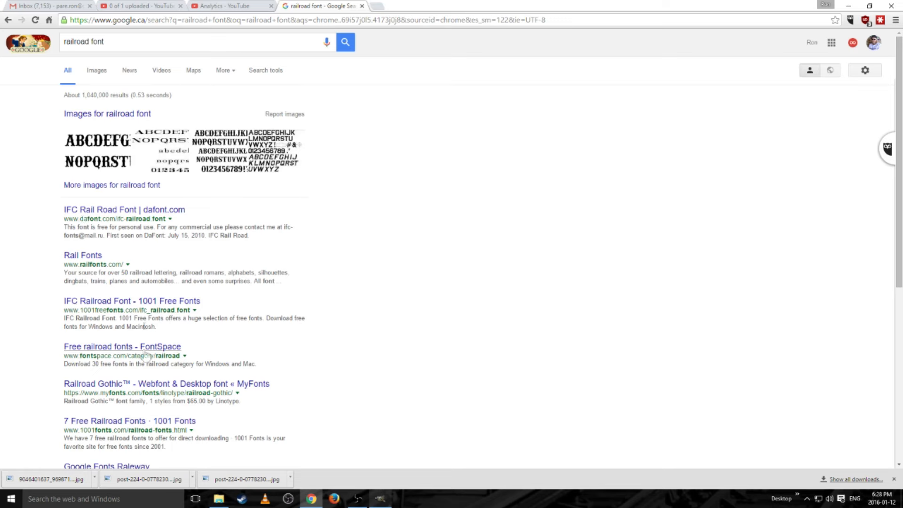
# Open the IFC Rail Road Font result from dafont.com in a new tab and close the search results tab
pyautogui.scroll(-3, 135, 363)
pyautogui.scroll(3, 135, 363)
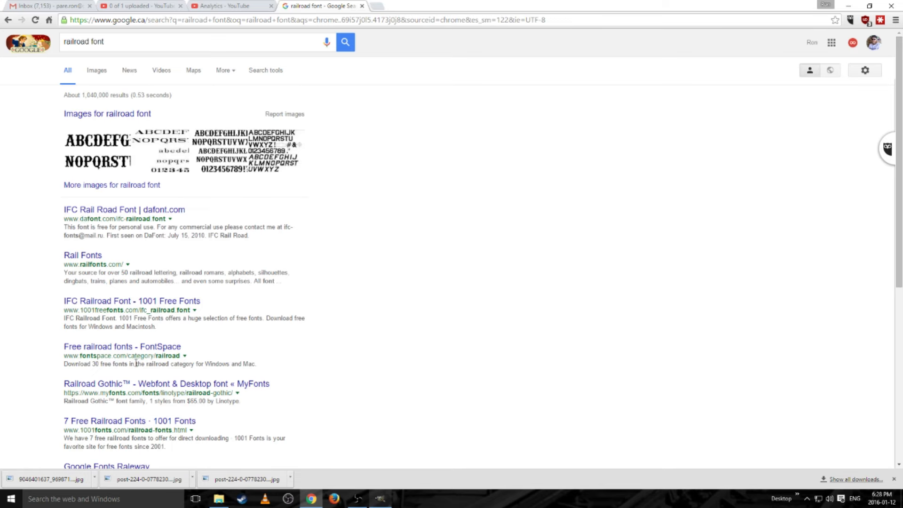
pyautogui.rightClick(149, 213)
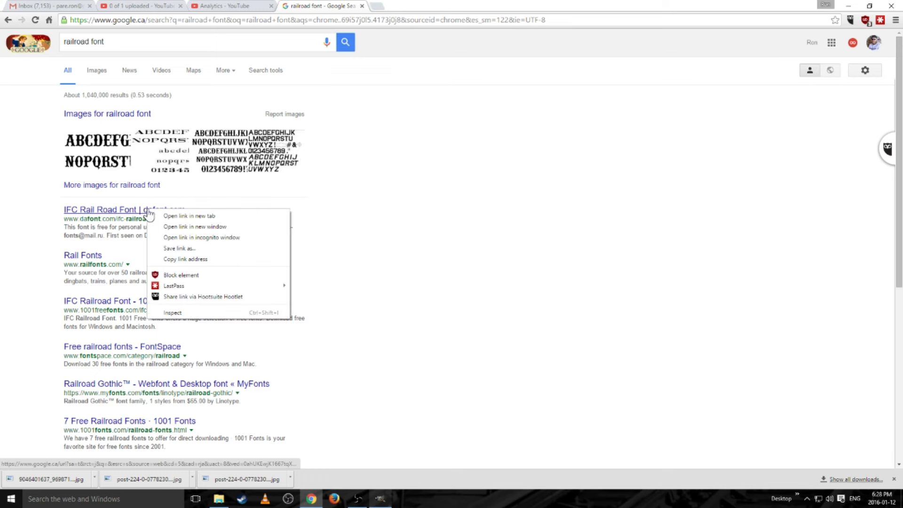
pyautogui.click(172, 216)
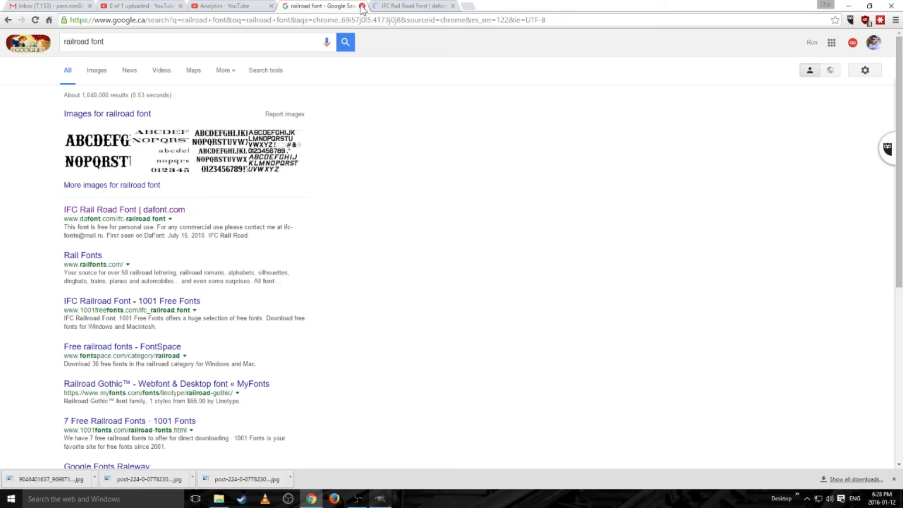
pyautogui.click(362, 6)
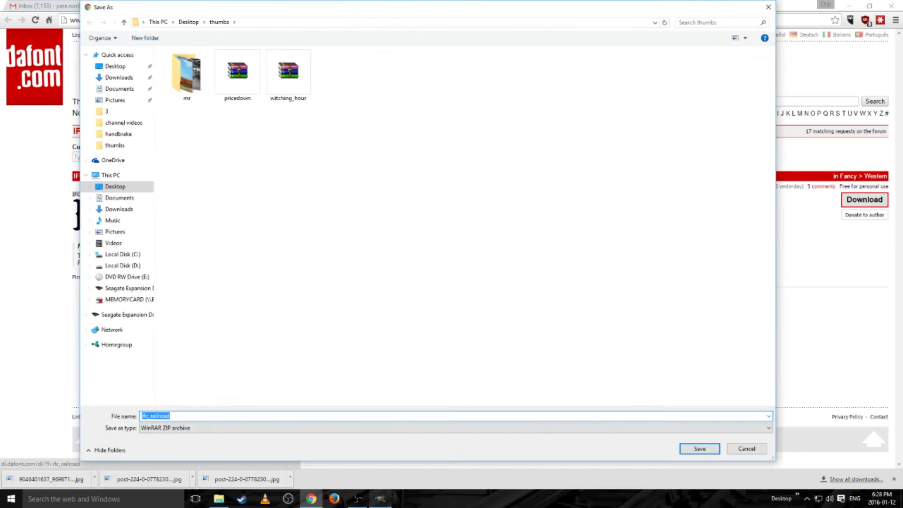
# Save the ifc_railroad ZIP archive to the thumbs folder and open IFC RAILROAD 2.ttf from it
pyautogui.click(699, 448)
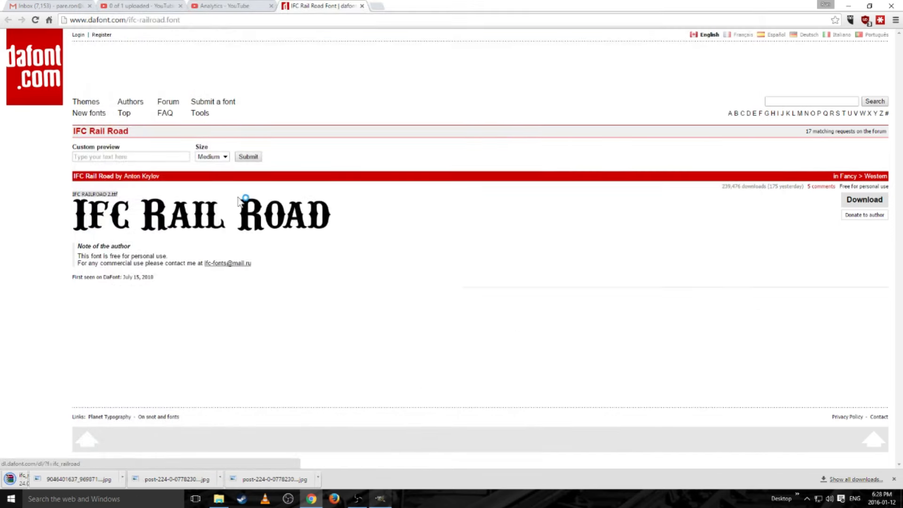
pyautogui.click(36, 479)
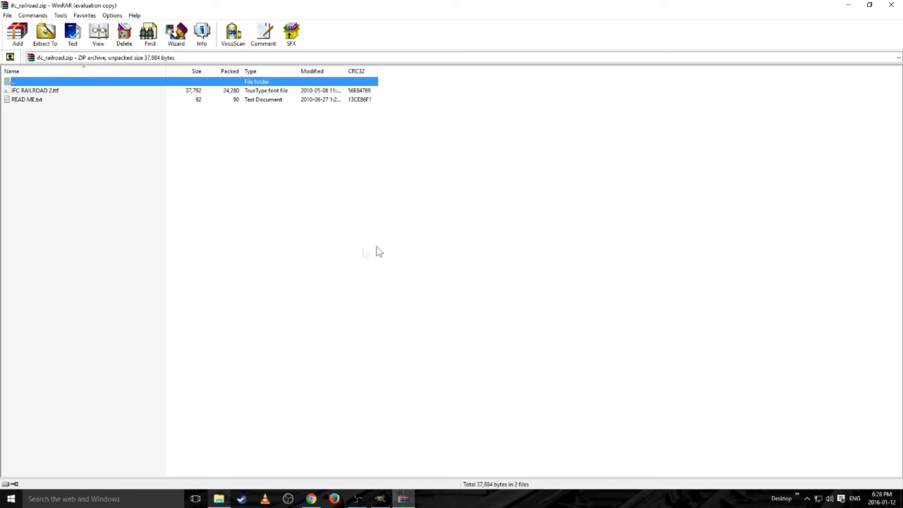
pyautogui.doubleClick(44, 90)
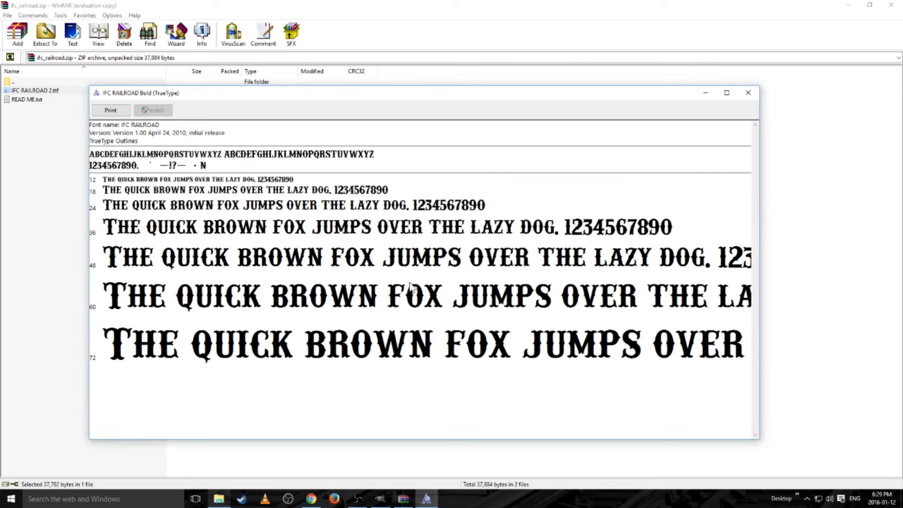
# Close the font preview, the WinRAR archive and the dafont tab, and minimize the browser
pyautogui.click(748, 93)
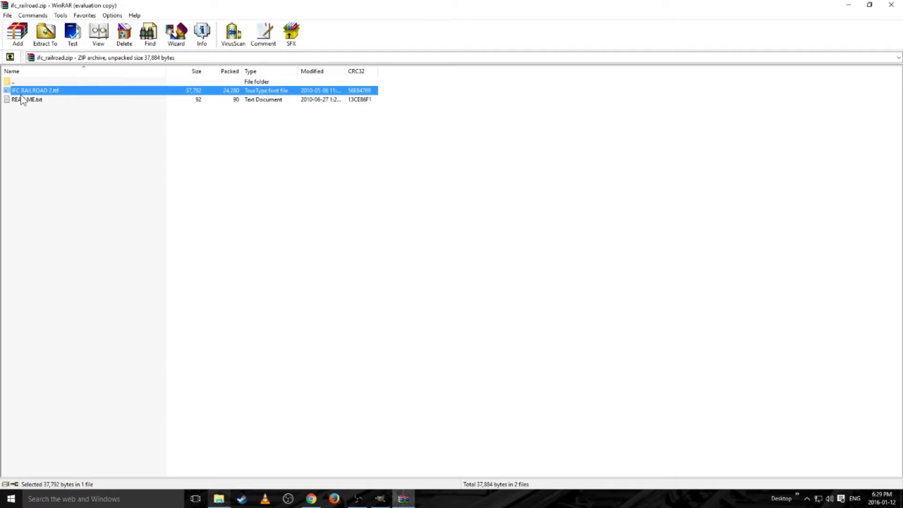
pyautogui.click(891, 5)
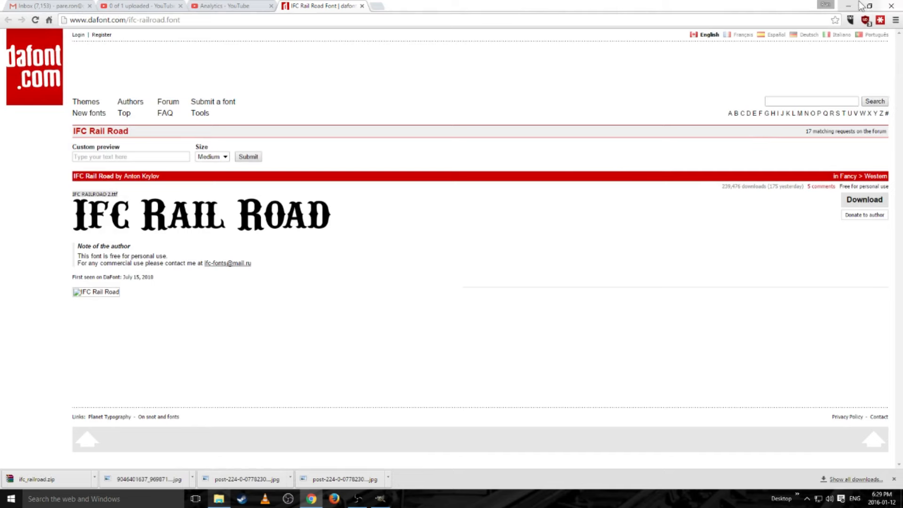
pyautogui.click(362, 6)
pyautogui.click(849, 6)
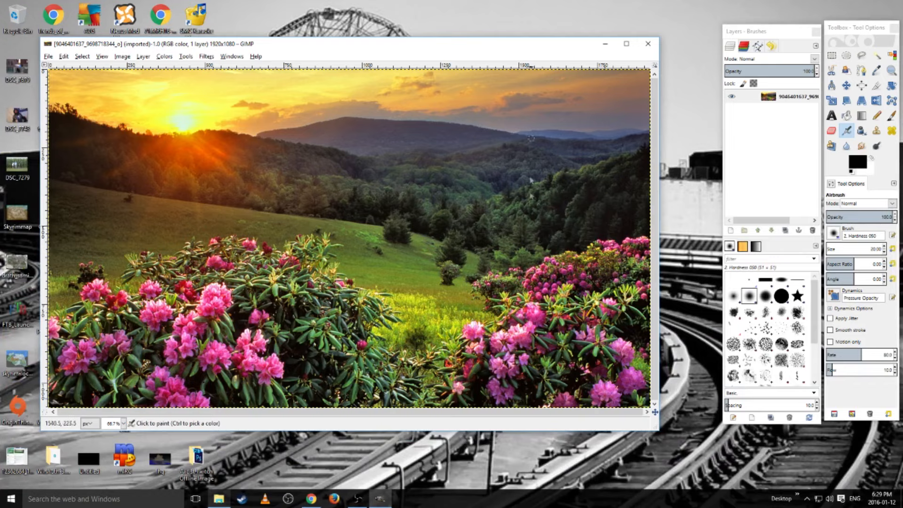
# Close GIMP and reopen the sunset image in it from the thumbs folder
pyautogui.click(895, 28)
pyautogui.click(648, 43)
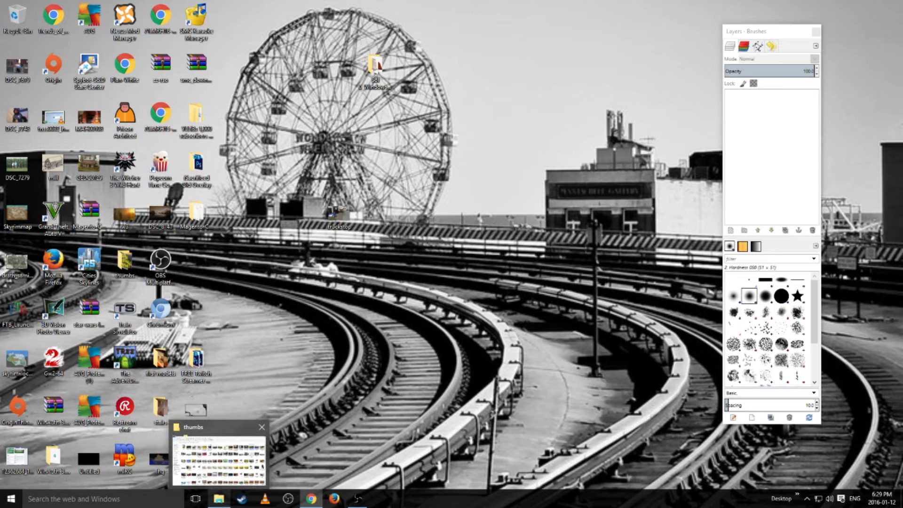
pyautogui.click(219, 498)
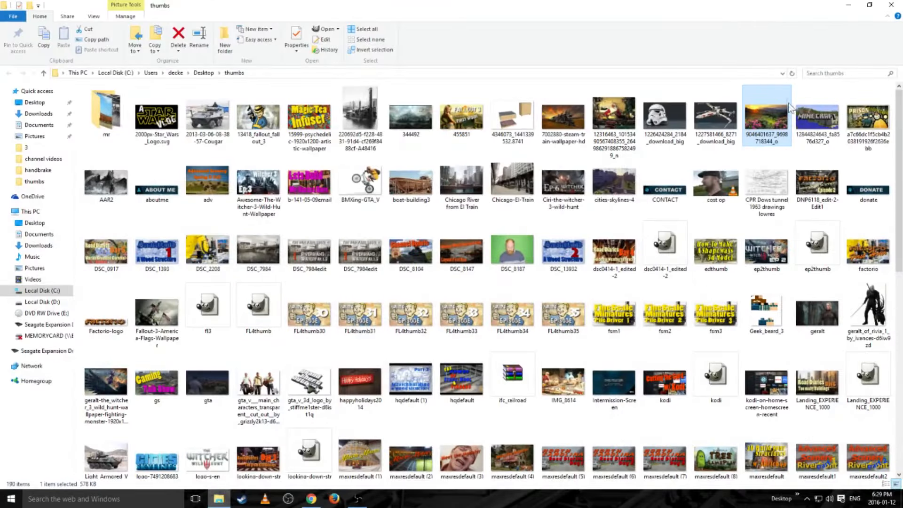
pyautogui.doubleClick(765, 119)
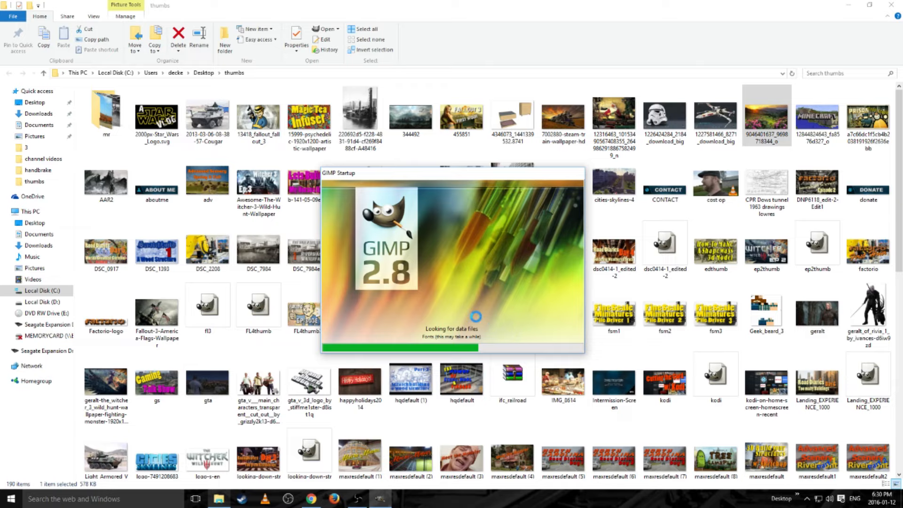
# Minimize the folder window, maximize the GIMP image window and move the Layers - Brushes window beside the picture
pyautogui.click(849, 5)
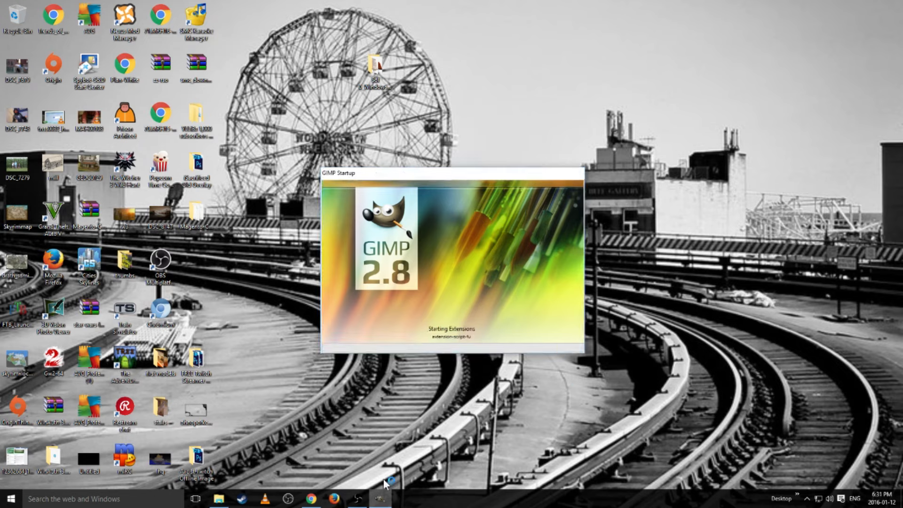
pyautogui.moveTo(365, 505)
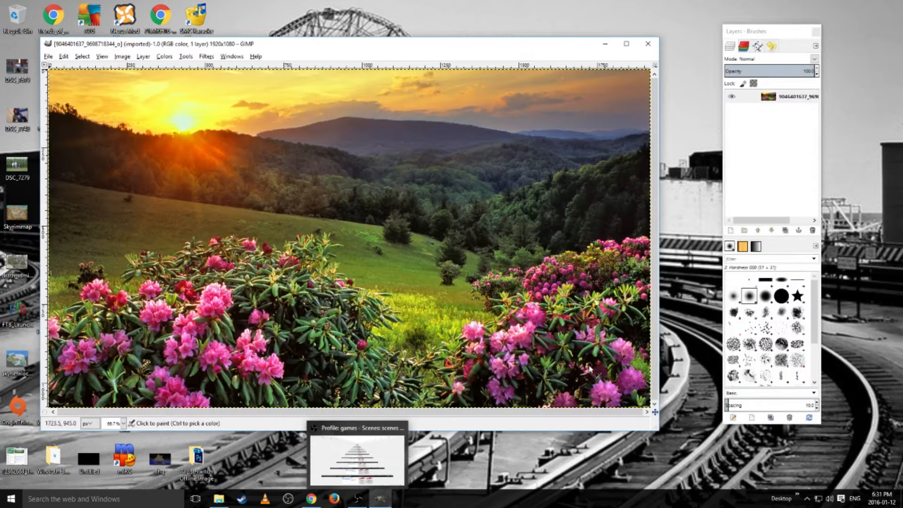
pyautogui.click(627, 43)
pyautogui.moveTo(785, 32)
pyautogui.mouseDown()
pyautogui.moveTo(898, 34)
pyautogui.moveTo(833, 34)
pyautogui.moveTo(844, 39)
pyautogui.mouseUp()
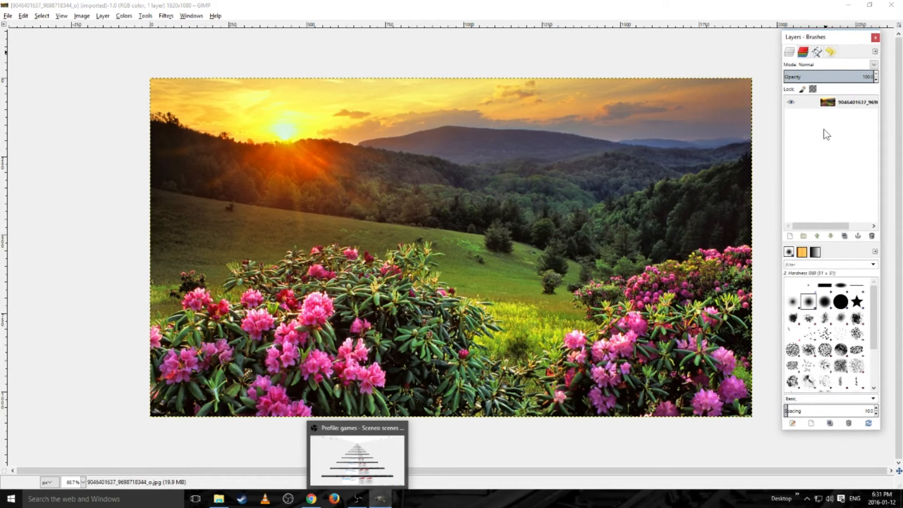
# Restore the recently closed Toolbox - Tool Options window and place it beside the picture, opposite the Layers - Brushes window
pyautogui.click(842, 132)
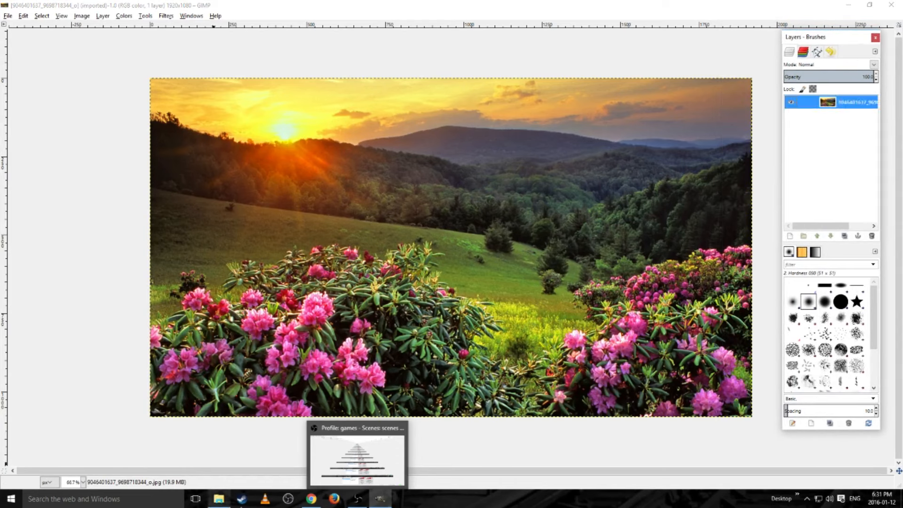
pyautogui.click(144, 16)
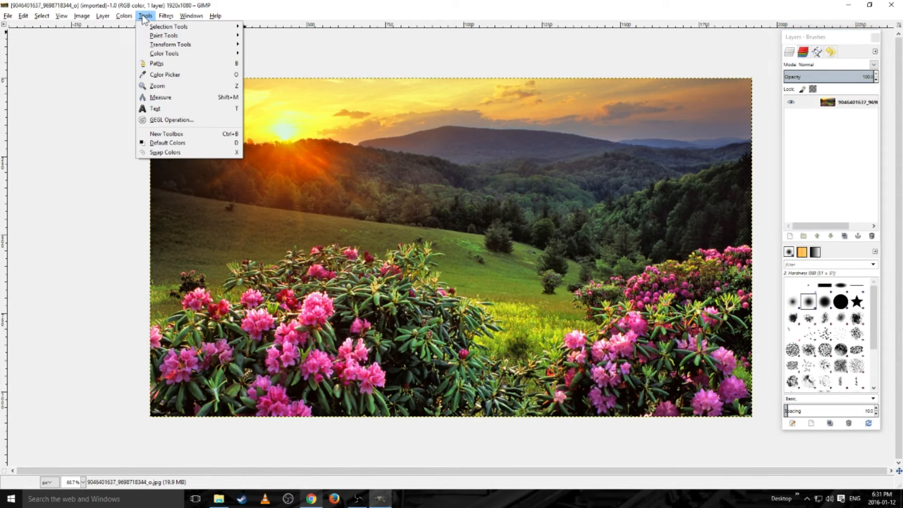
pyautogui.moveTo(164, 29)
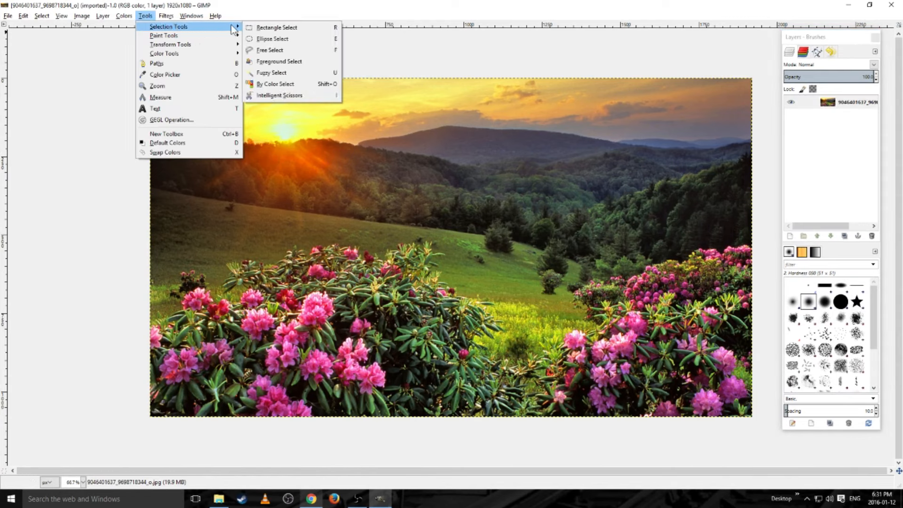
pyautogui.moveTo(226, 47)
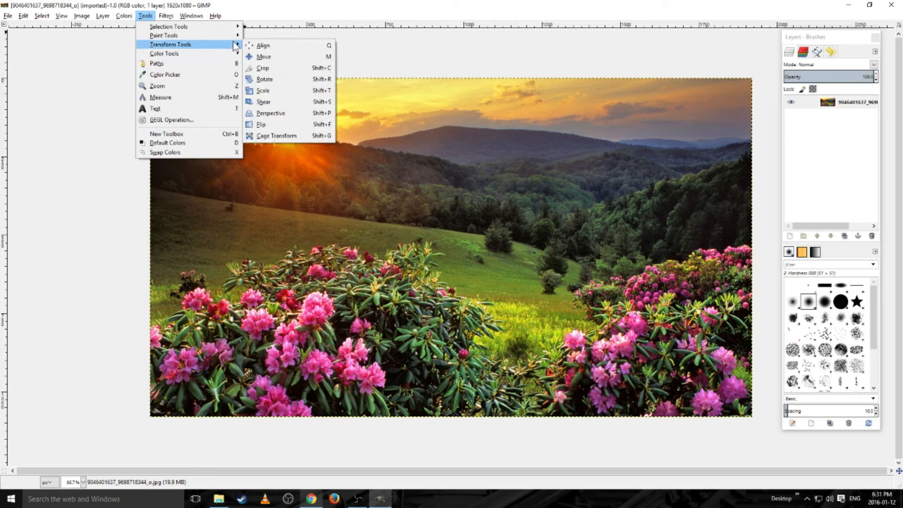
pyautogui.moveTo(236, 29)
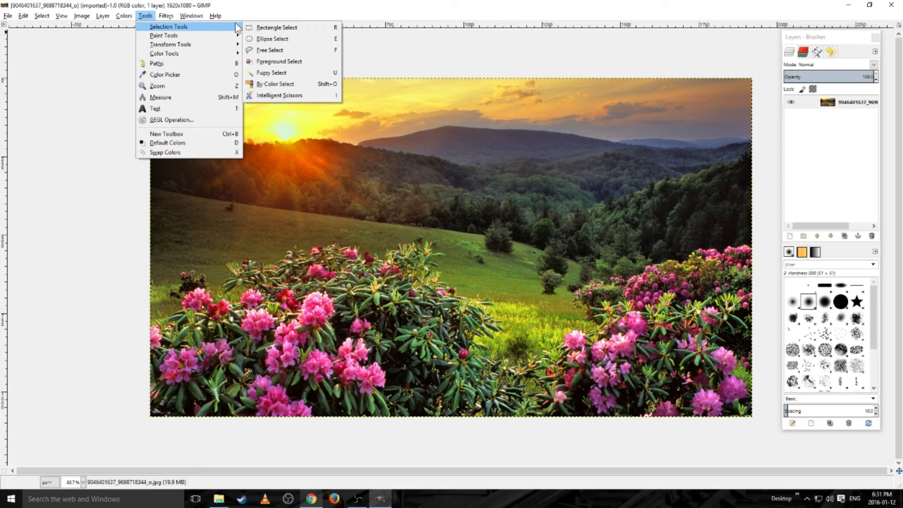
pyautogui.moveTo(191, 15)
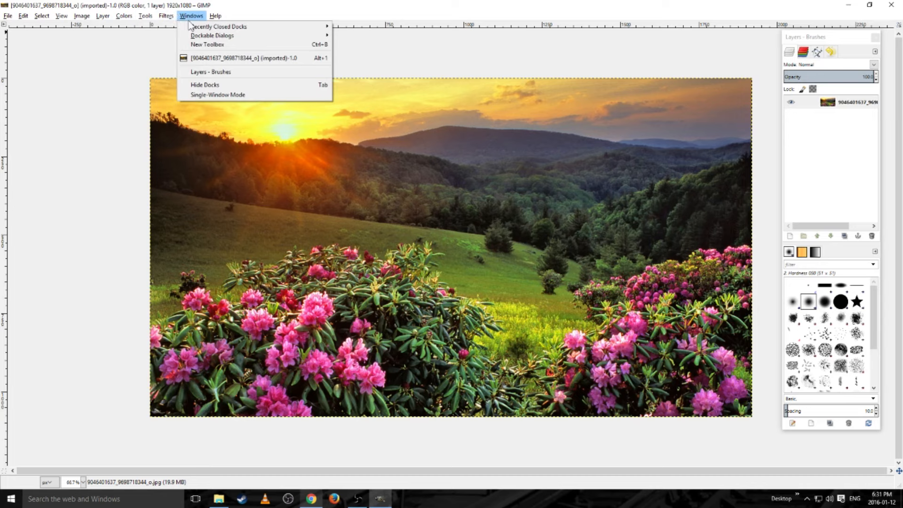
pyautogui.click(368, 26)
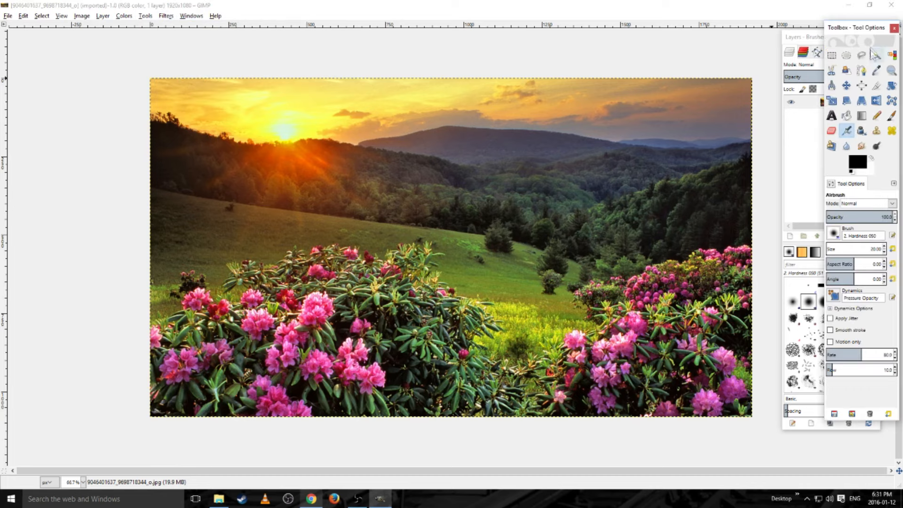
pyautogui.moveTo(870, 31); pyautogui.dragTo(80, 48)
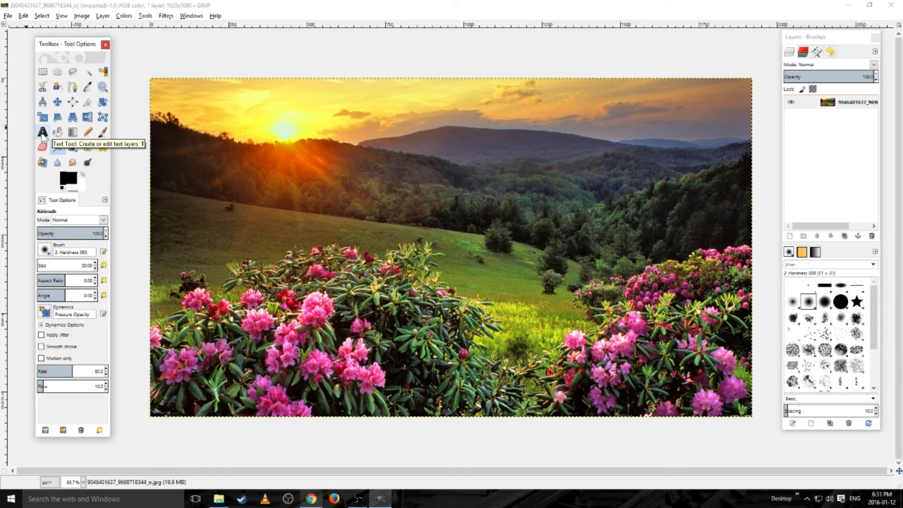
# Activate the Text tool and choose the IFC RAILROAD Bold font for it
pyautogui.click(43, 133)
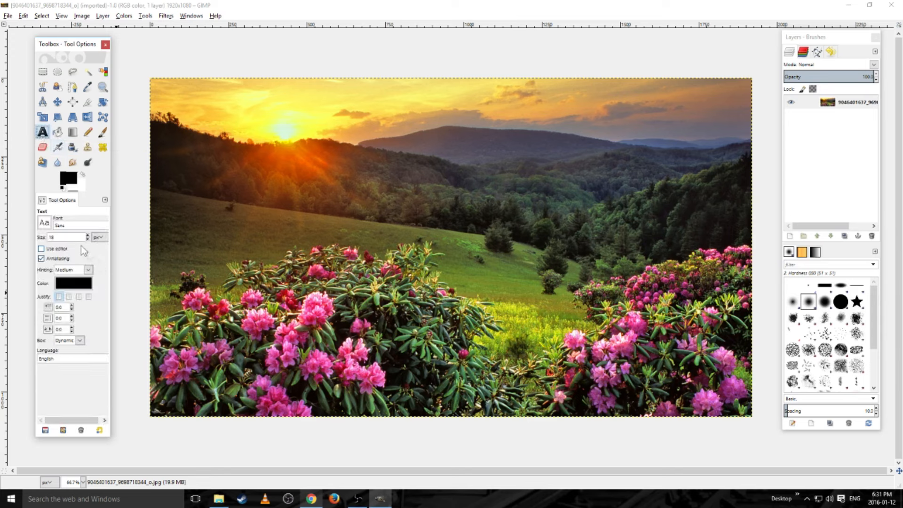
pyautogui.click(44, 223)
pyautogui.scroll(-2, 87, 292)
pyautogui.scroll(2, 87, 292)
pyautogui.moveTo(120, 309); pyautogui.dragTo(115, 258)
pyautogui.scroll(-6, 78, 292)
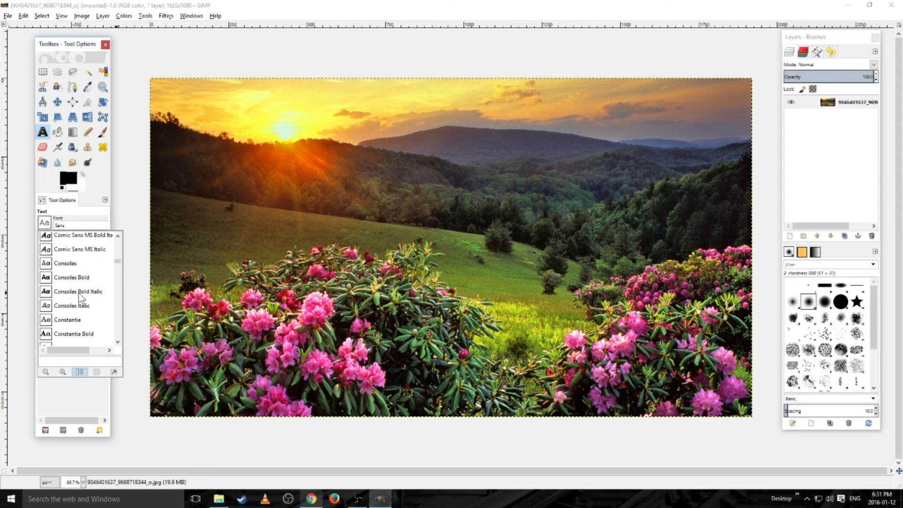
pyautogui.scroll(-10, 78, 293)
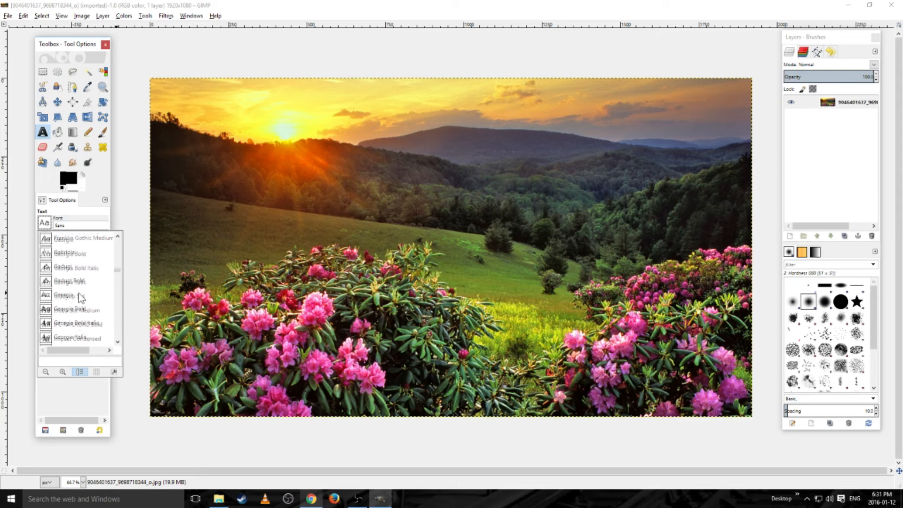
pyautogui.click(70, 252)
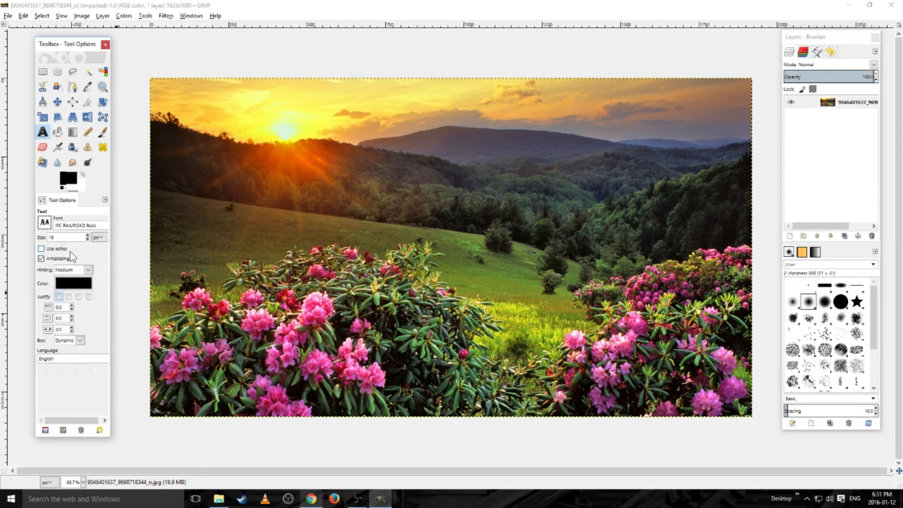
# Set the Text tool's colour to the yellow swatch
pyautogui.click(70, 283)
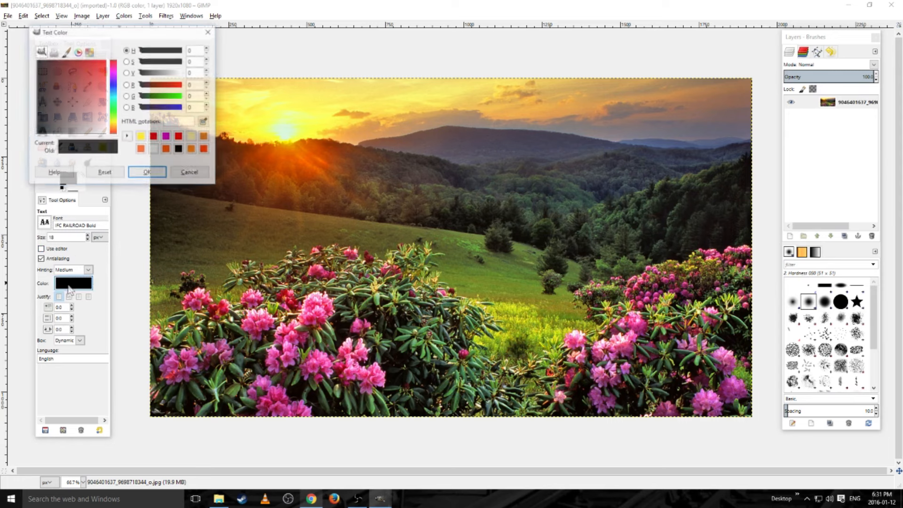
pyautogui.click(142, 137)
pyautogui.click(146, 173)
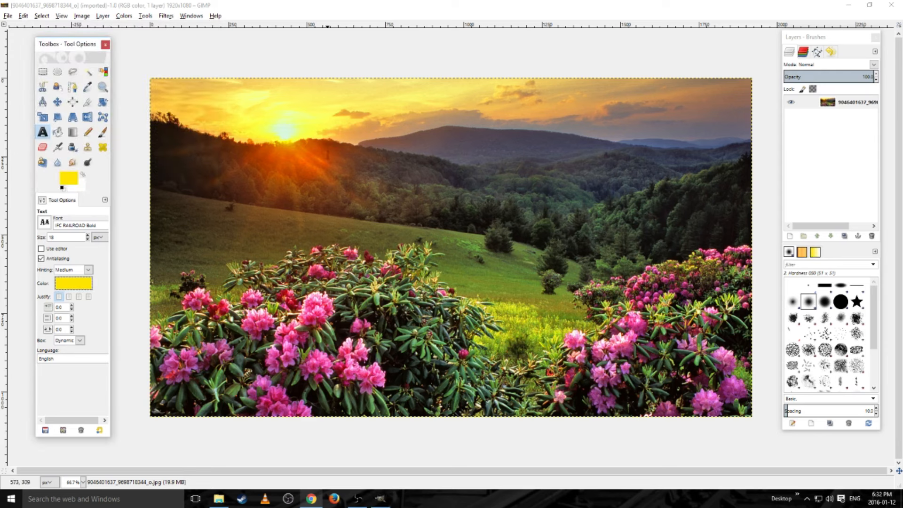
# Add the text "Advanced" over the hills in the picture at a size of 500 px
pyautogui.click(311, 183)
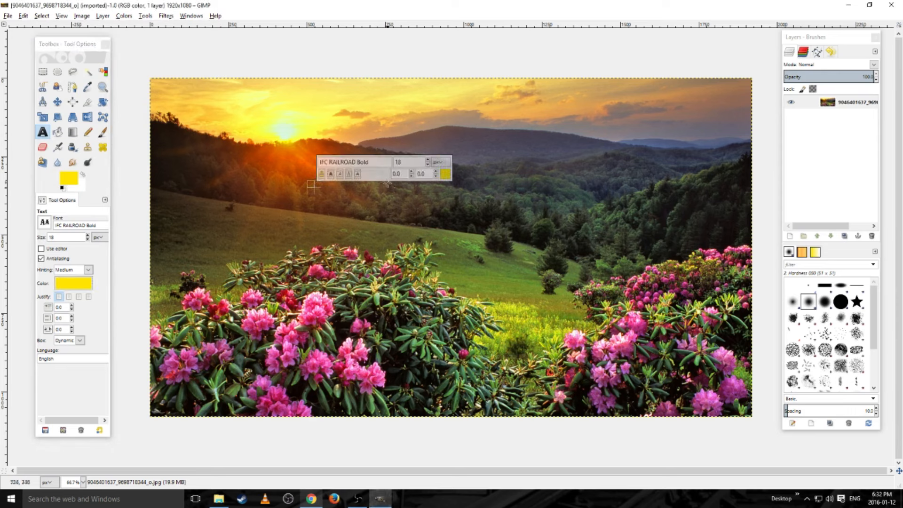
pyautogui.doubleClick(397, 161)
pyautogui.write('5')
pyautogui.write('Advanced')
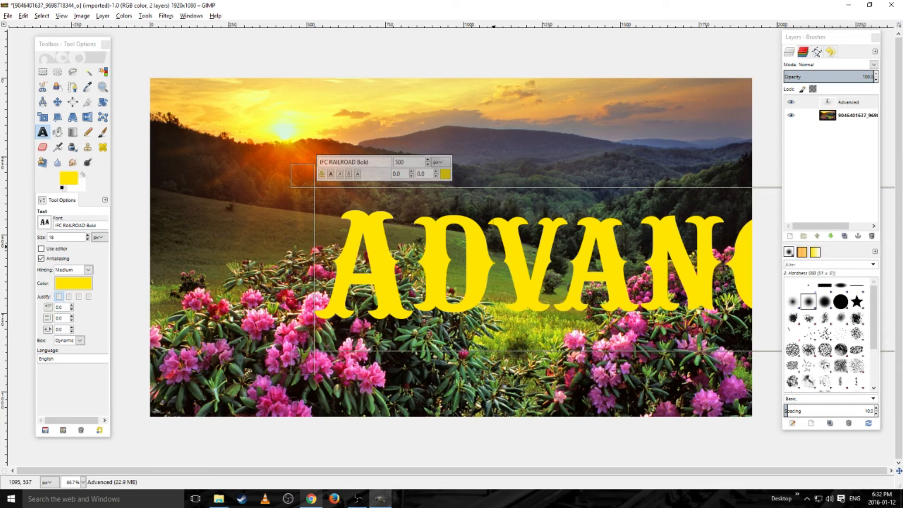
# Select the whole word "Advanced" and reduce its size to 372 px
pyautogui.doubleClick(494, 247)
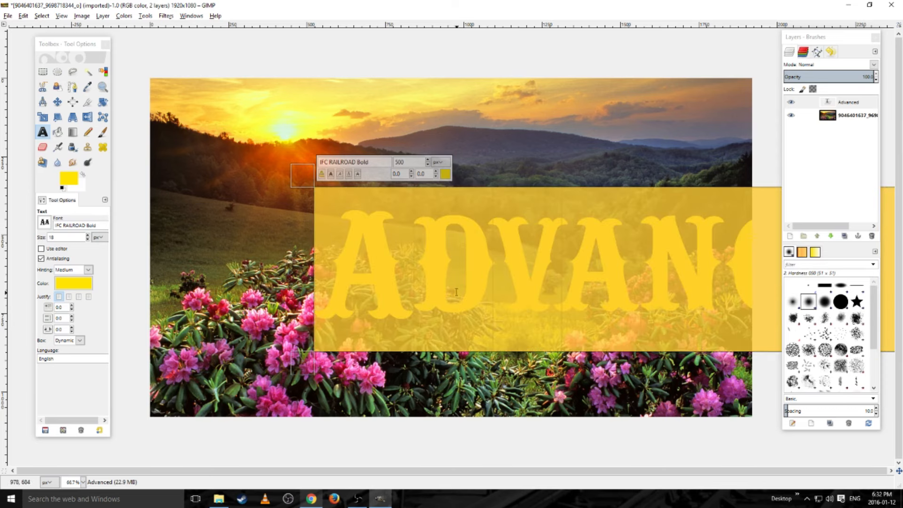
pyautogui.click(428, 164)
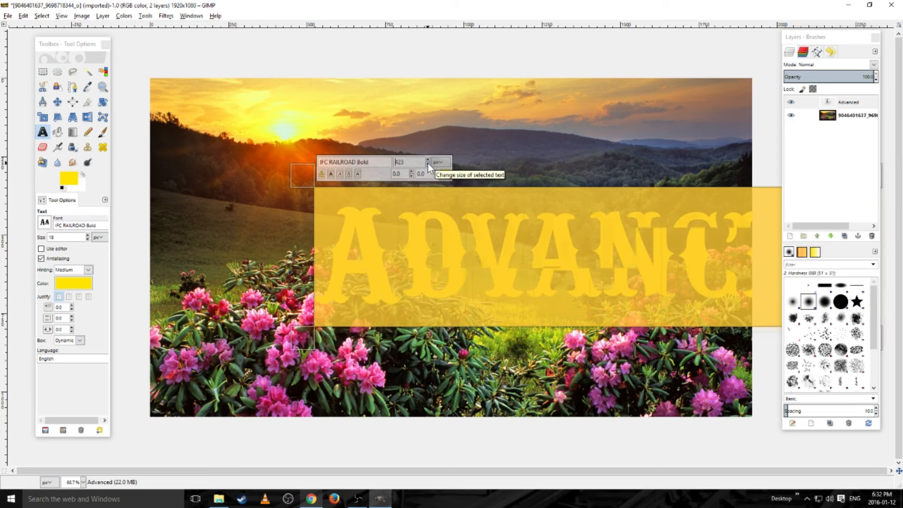
pyautogui.click(428, 164)
pyautogui.click(428, 164)
pyautogui.click(428, 163)
pyautogui.click(428, 162)
pyautogui.click(428, 162)
pyautogui.click(428, 163)
pyautogui.click(429, 163)
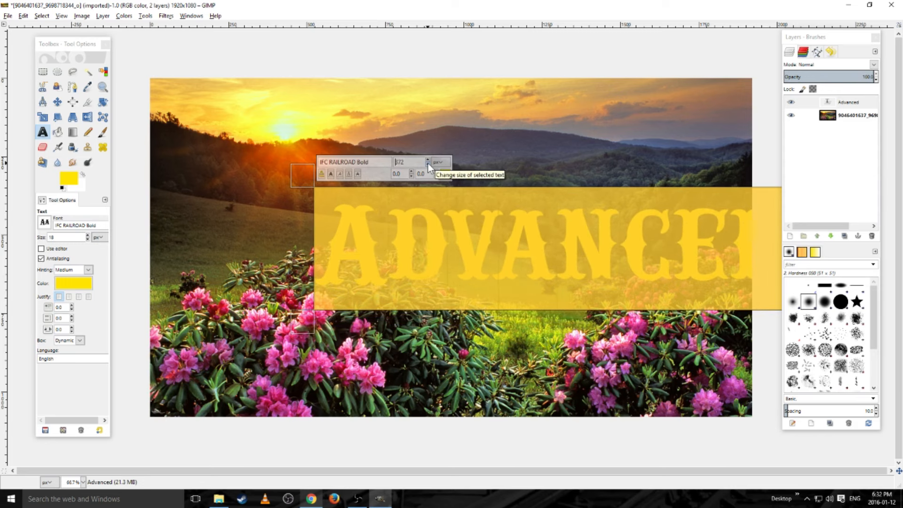
# Move the "Advanced" text up into the sky area near the picture's upper edge
pyautogui.click(57, 102)
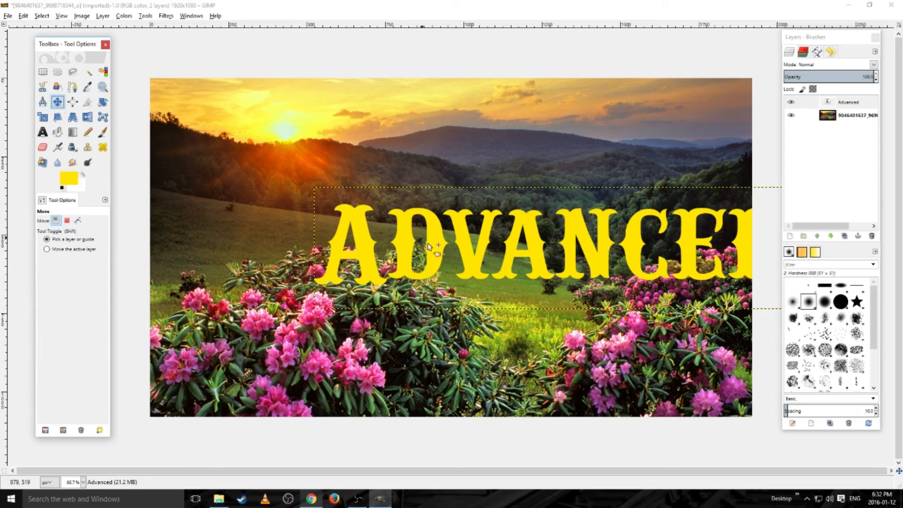
pyautogui.moveTo(359, 231); pyautogui.dragTo(276, 186)
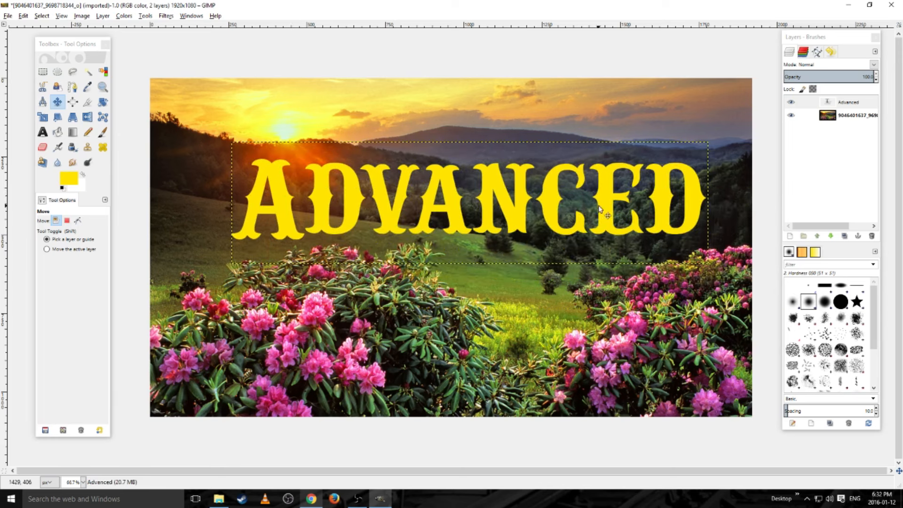
pyautogui.moveTo(280, 187); pyautogui.dragTo(254, 127)
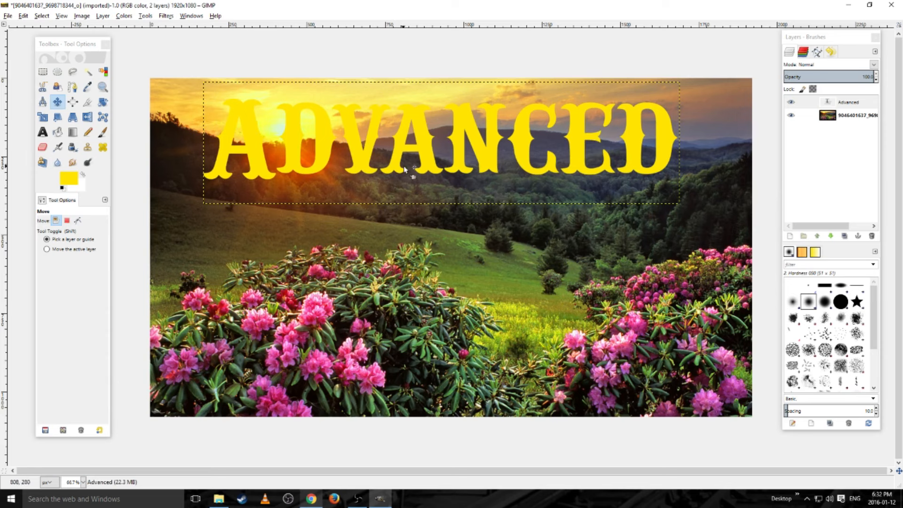
# Centre the "Advanced" text layer horizontally in the image with the Align tool
pyautogui.click(72, 102)
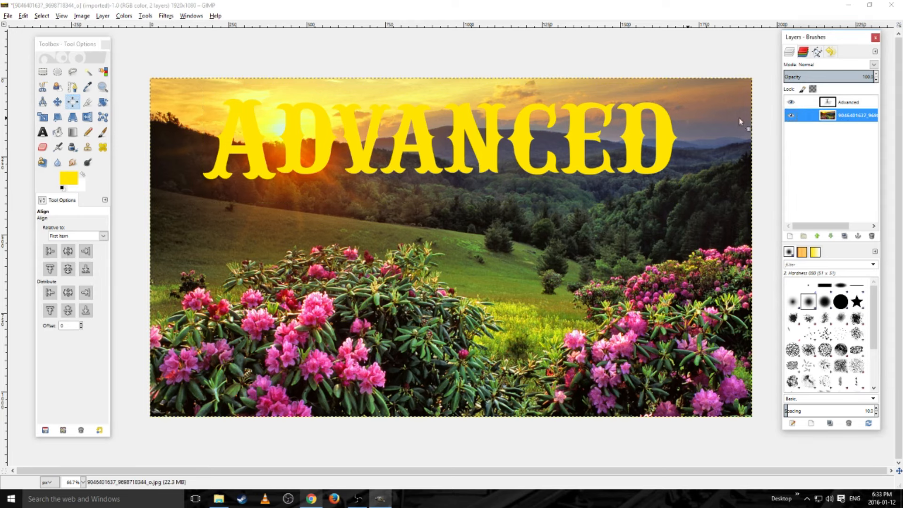
pyautogui.click(851, 102)
pyautogui.click(67, 294)
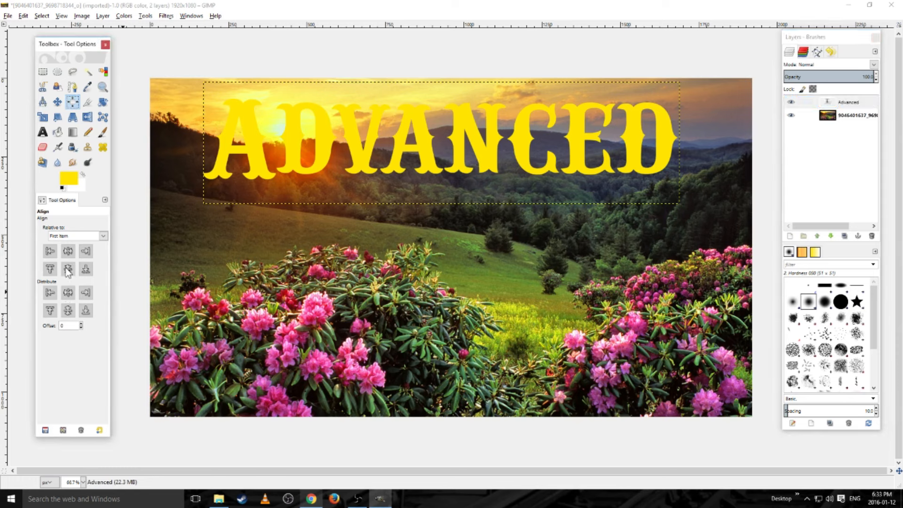
pyautogui.click(380, 148)
pyautogui.click(68, 251)
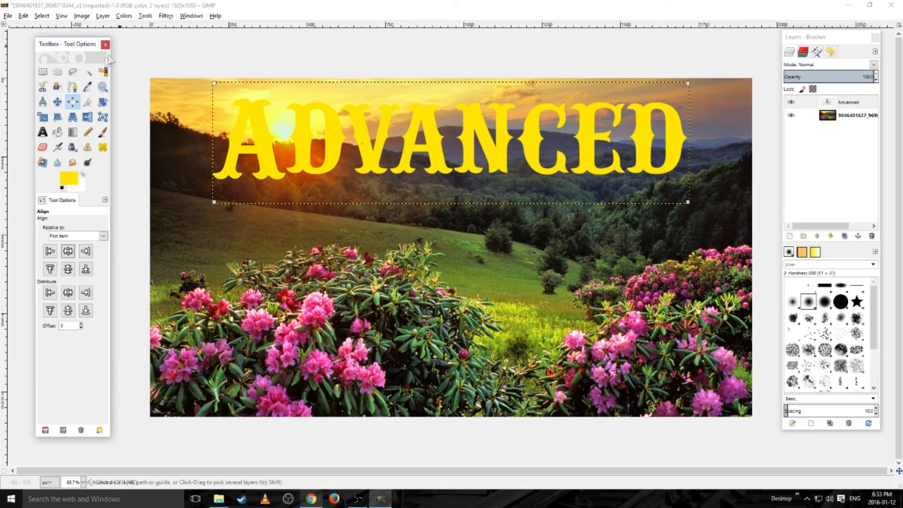
# Select the Advanced layer and open the Drop Shadow filter's settings for it
pyautogui.click(43, 134)
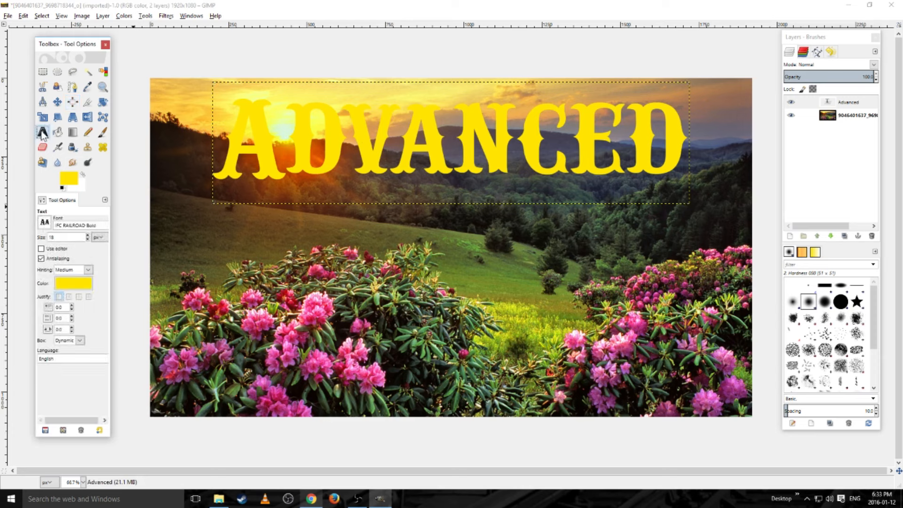
pyautogui.click(849, 103)
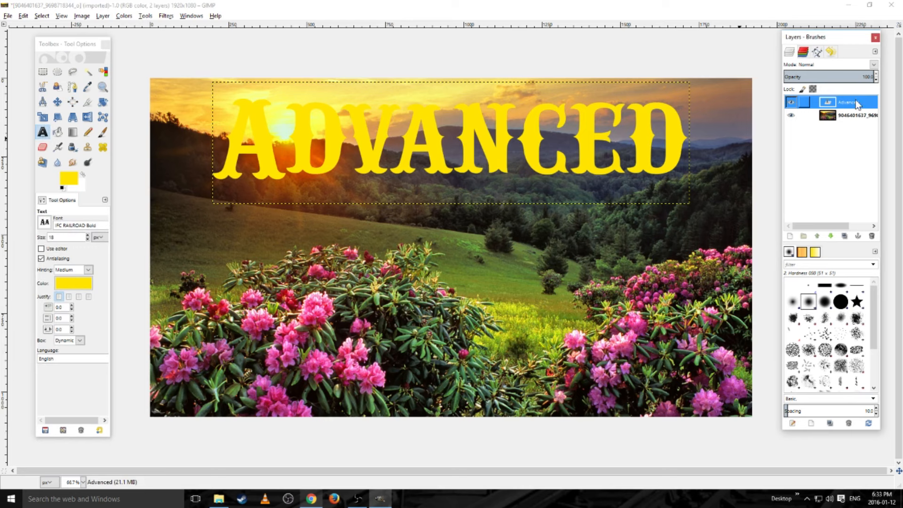
pyautogui.click(164, 16)
pyautogui.moveTo(256, 90)
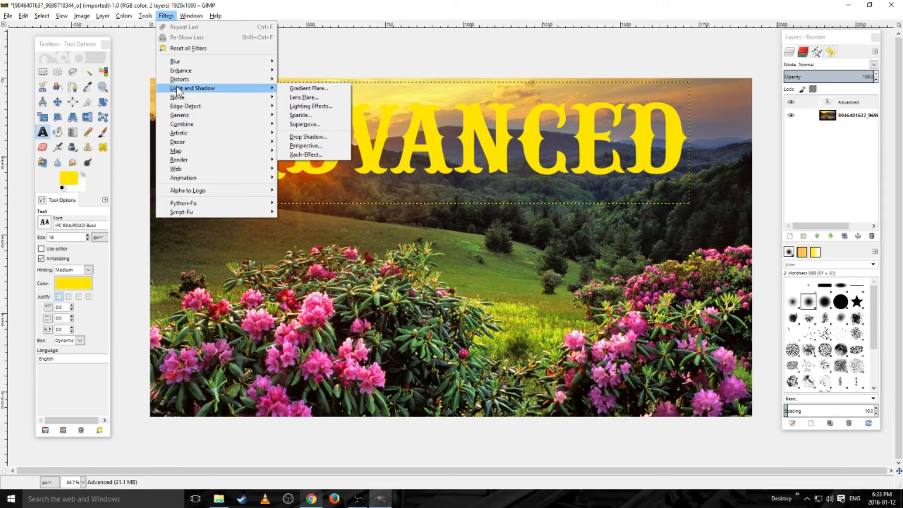
pyautogui.click(318, 135)
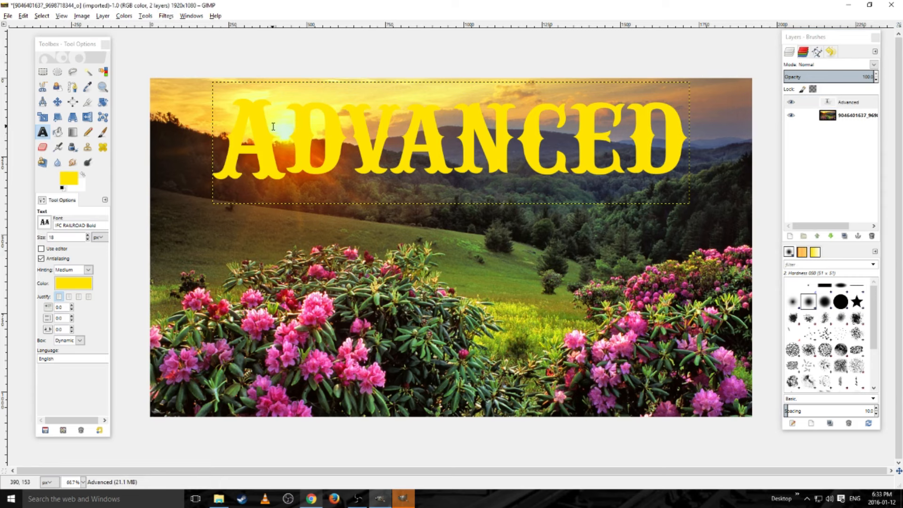
pyautogui.click(406, 501)
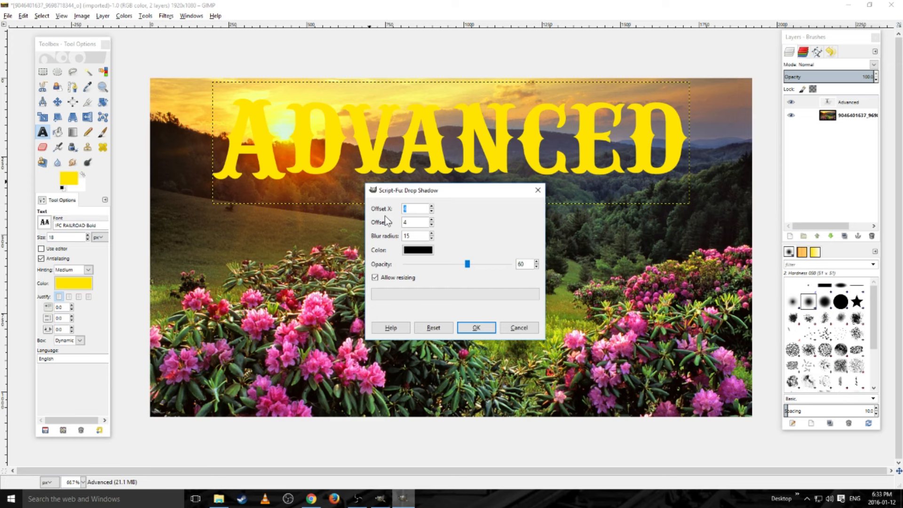
# Apply the drop shadow with X and Y offsets of 10, blur radius 10 and opacity 100
pyautogui.write('0')
pyautogui.press('Tab')
pyautogui.write('10')
pyautogui.doubleClick(407, 235)
pyautogui.click(468, 265)
pyautogui.moveTo(469, 267); pyautogui.dragTo(571, 265)
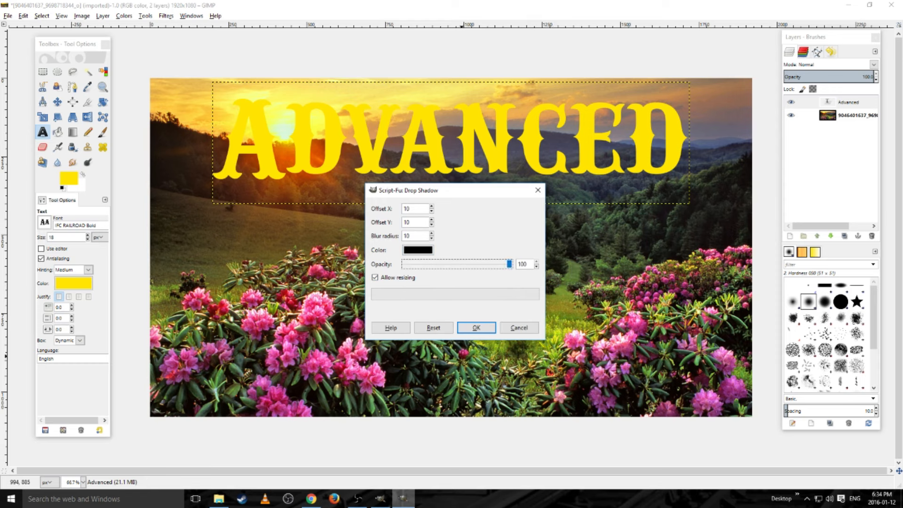
pyautogui.click(479, 329)
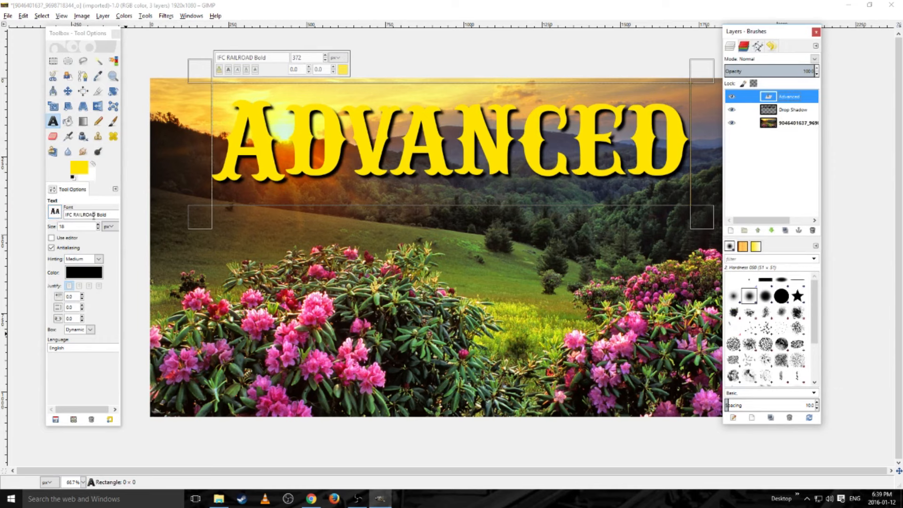
# Set the text colour to yellow ffe400 and add the text "Scenery Clinic" over the flowers on the image's left side
pyautogui.click(84, 272)
pyautogui.click(154, 149)
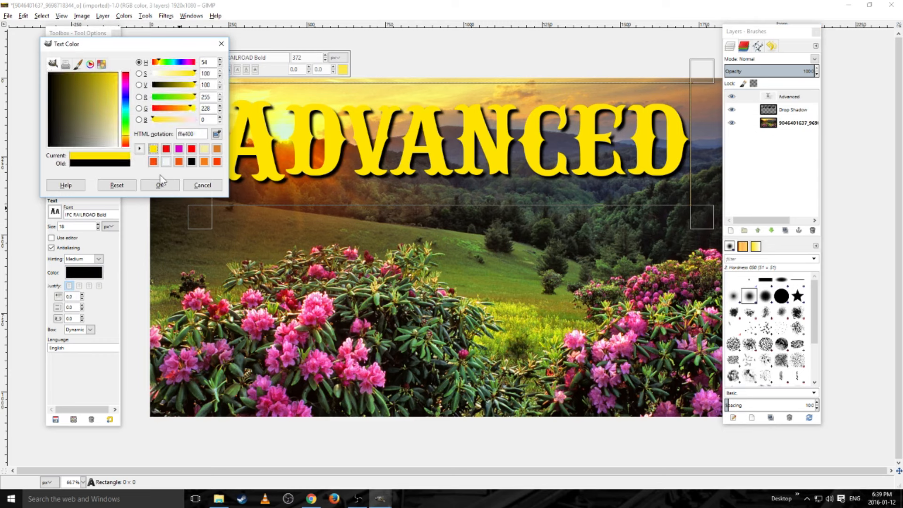
pyautogui.click(160, 185)
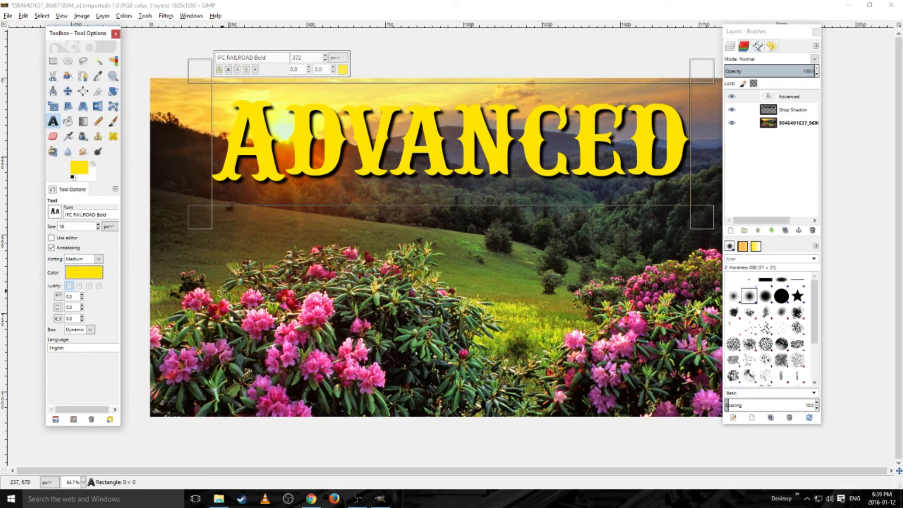
pyautogui.click(206, 282)
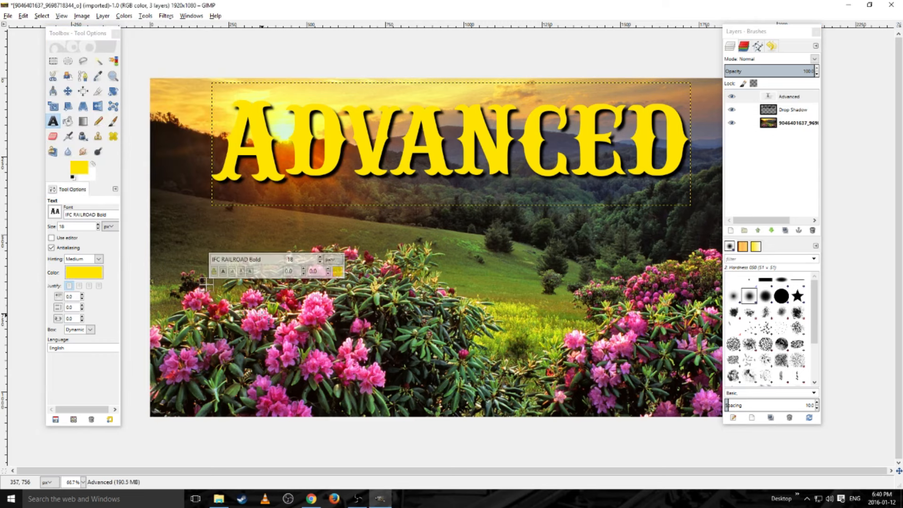
pyautogui.write('Scener')
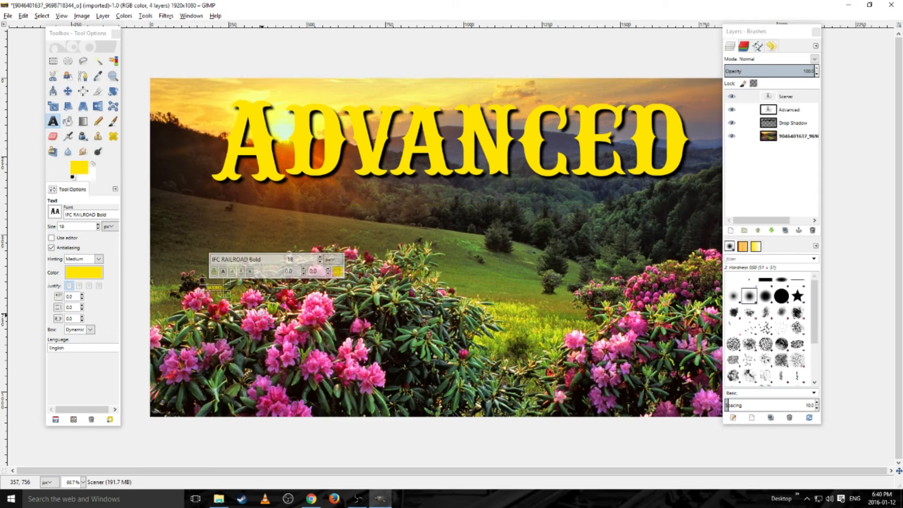
pyautogui.write('y Clinic')
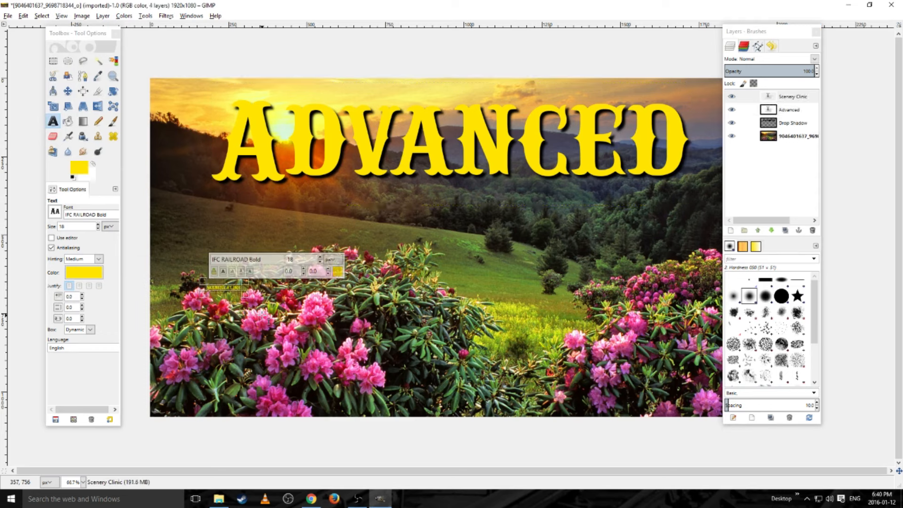
# Enlarge the "Scenery Clinic" text to 259 px and move it directly below the "Advanced" title
pyautogui.doubleClick(224, 289)
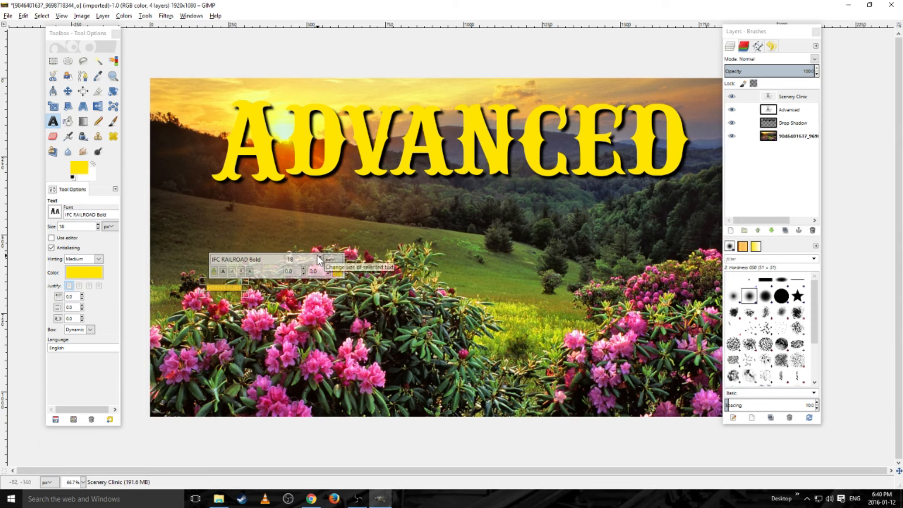
pyautogui.moveTo(320, 256); pyautogui.dragTo(320, 256)
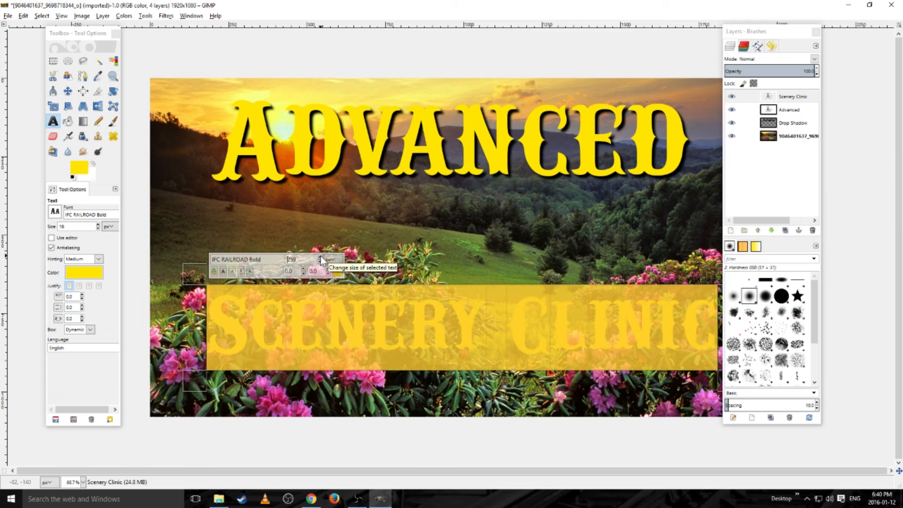
pyautogui.click(297, 314)
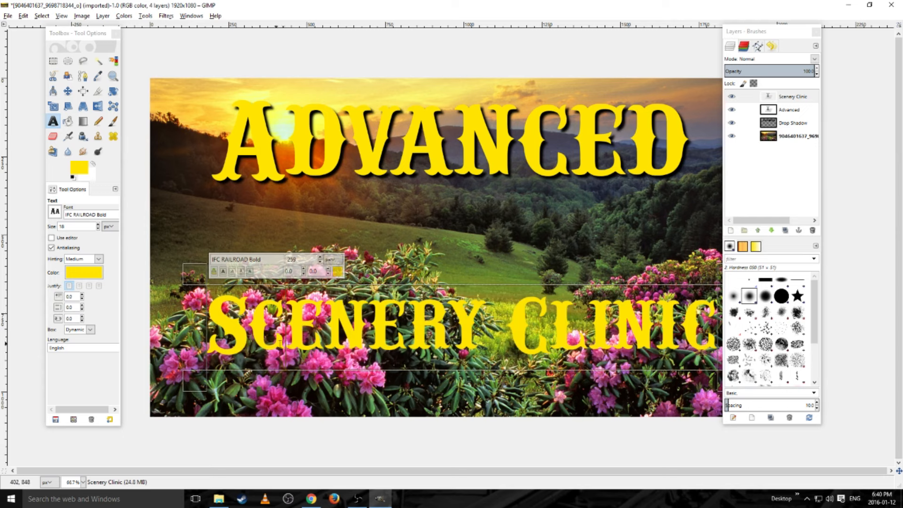
pyautogui.doubleClick(301, 337)
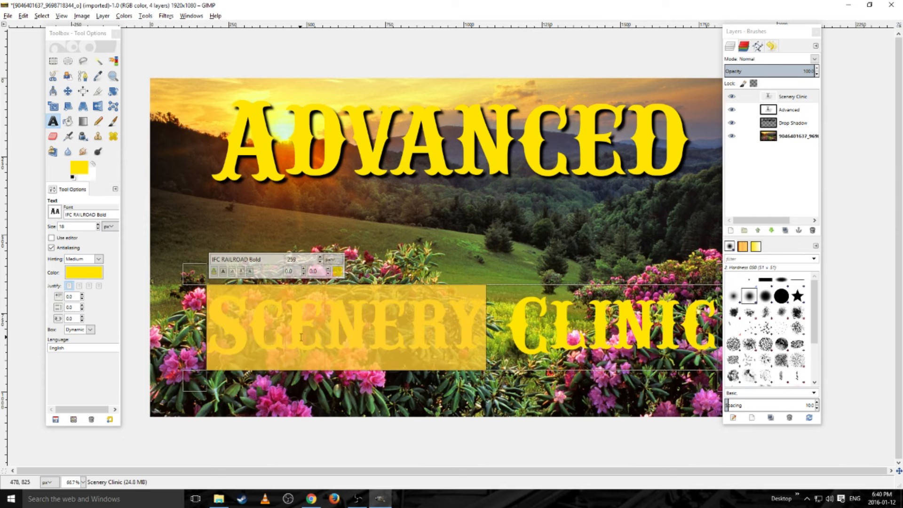
pyautogui.click(68, 91)
pyautogui.moveTo(345, 317); pyautogui.dragTo(328, 216)
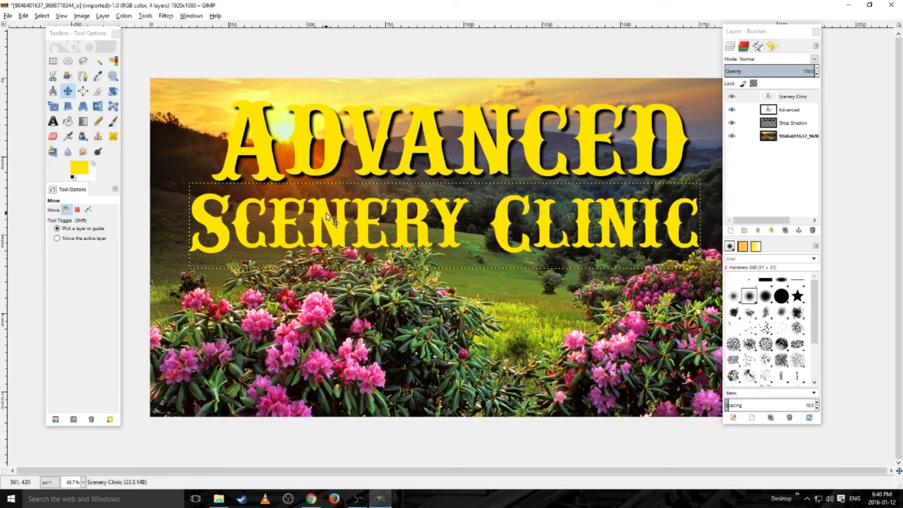
# Apply a black drop shadow to the Scenery Clinic layer with X and Y offsets of 10, blur radius 10 and opacity 100
pyautogui.click(167, 16)
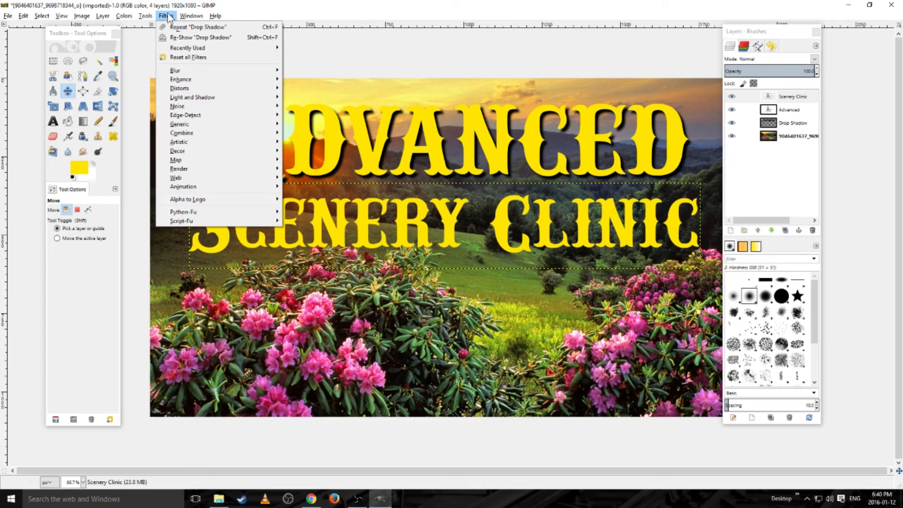
pyautogui.moveTo(221, 96)
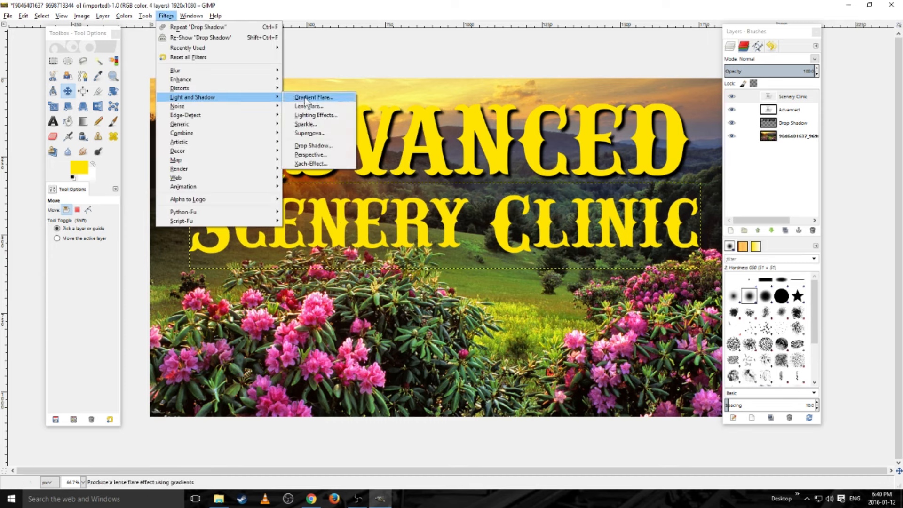
pyautogui.click(317, 147)
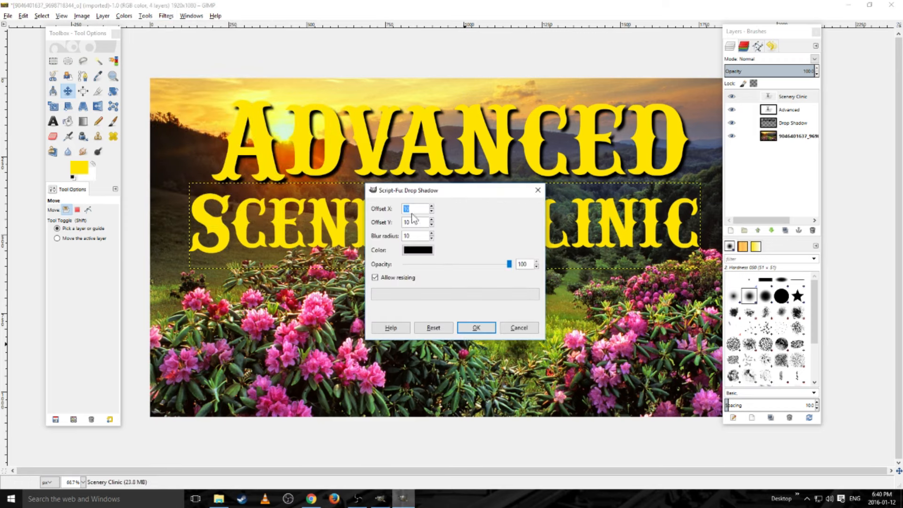
pyautogui.click(479, 331)
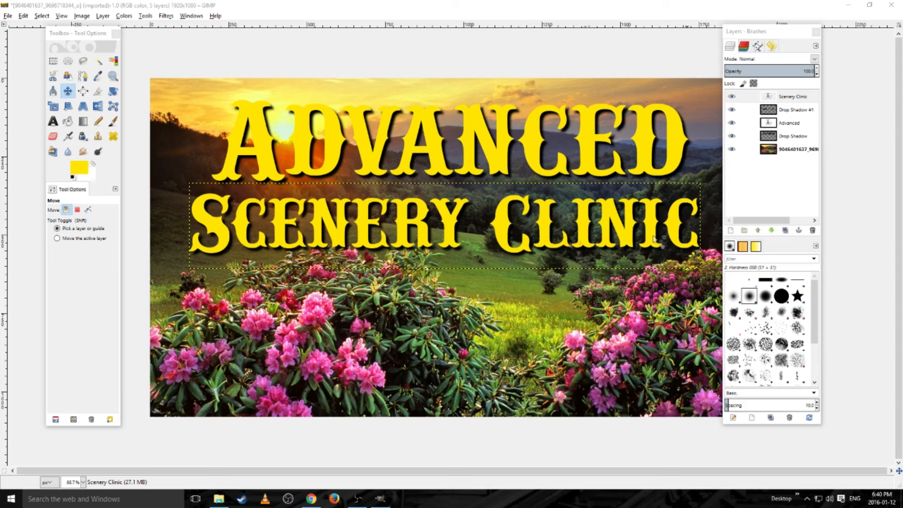
# Scale the whole image to 1280 × 720 pixels
pyautogui.click(81, 16)
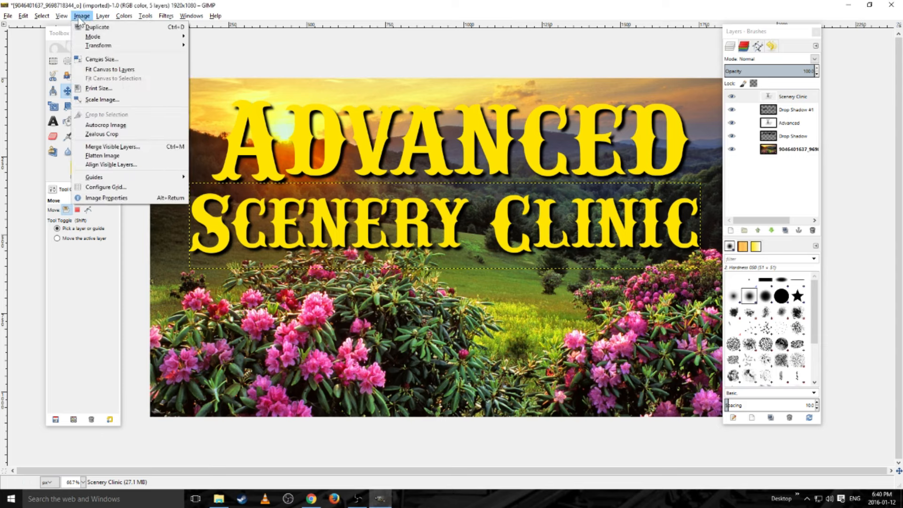
pyautogui.click(101, 99)
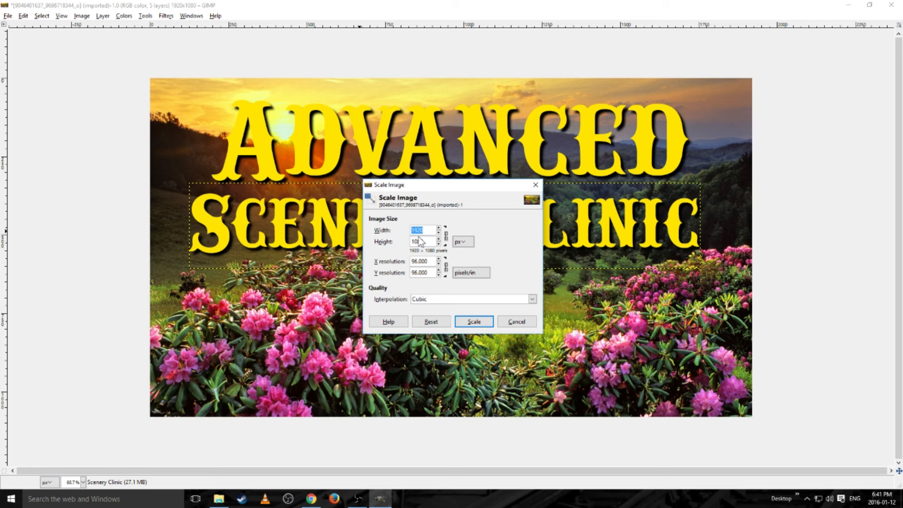
pyautogui.write('1')
pyautogui.click(431, 242)
pyautogui.click(474, 322)
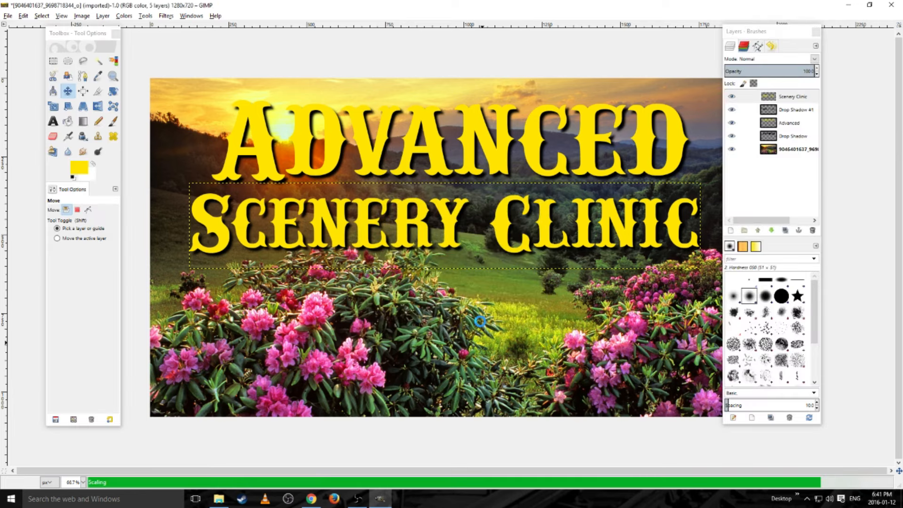
# Open the canvas size settings for the scaled image and examine its width and height
pyautogui.click(82, 15)
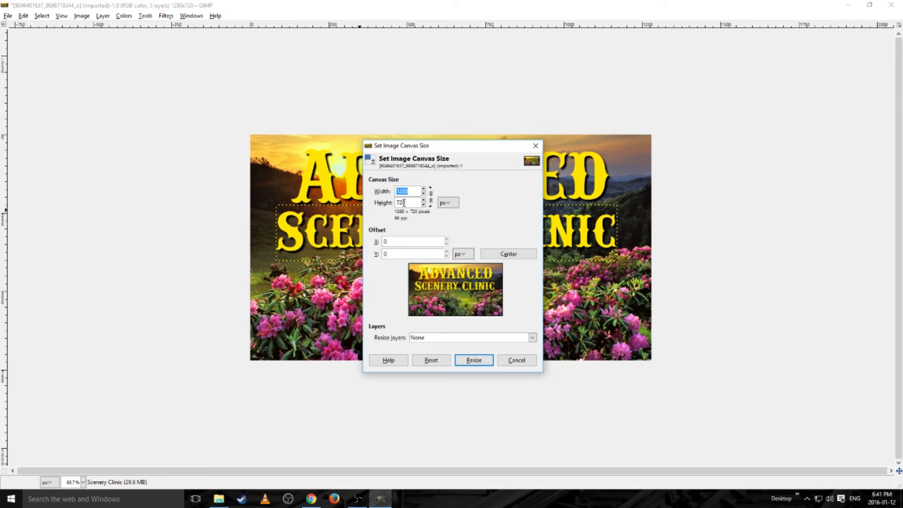
pyautogui.moveTo(399, 202); pyautogui.dragTo(390, 203)
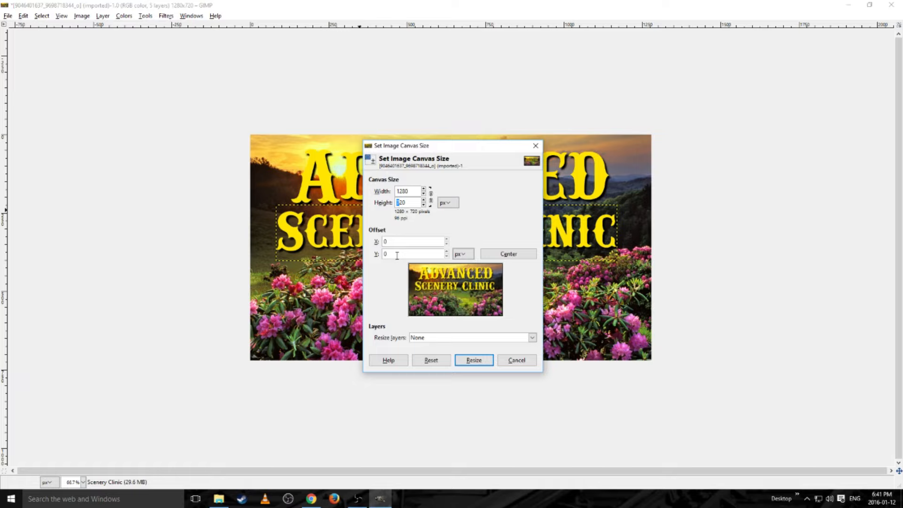